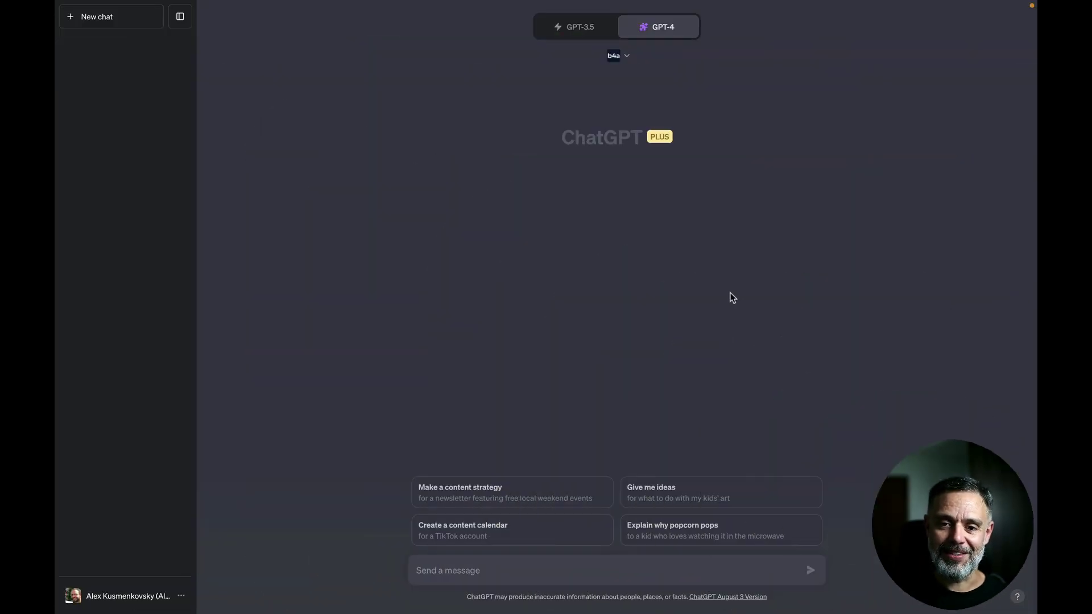
Step: Review the enabled plugins, then begin the request for a Back4app app named UberClone with drivers and passengers
{"action": "mouse_move", "coordinate": [652, 29]}
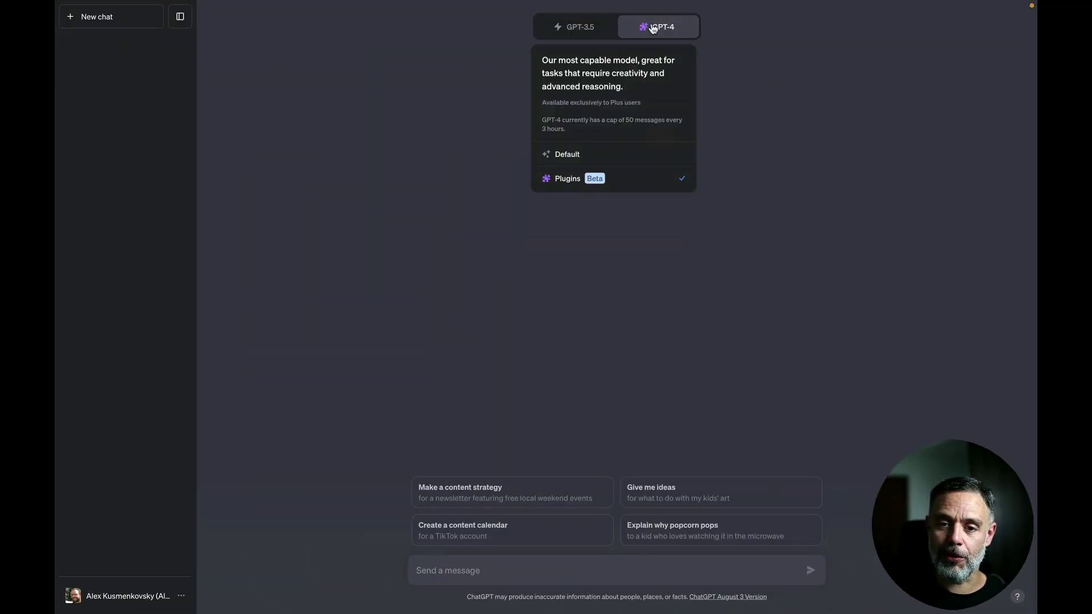
{"action": "left_click", "coordinate": [624, 56]}
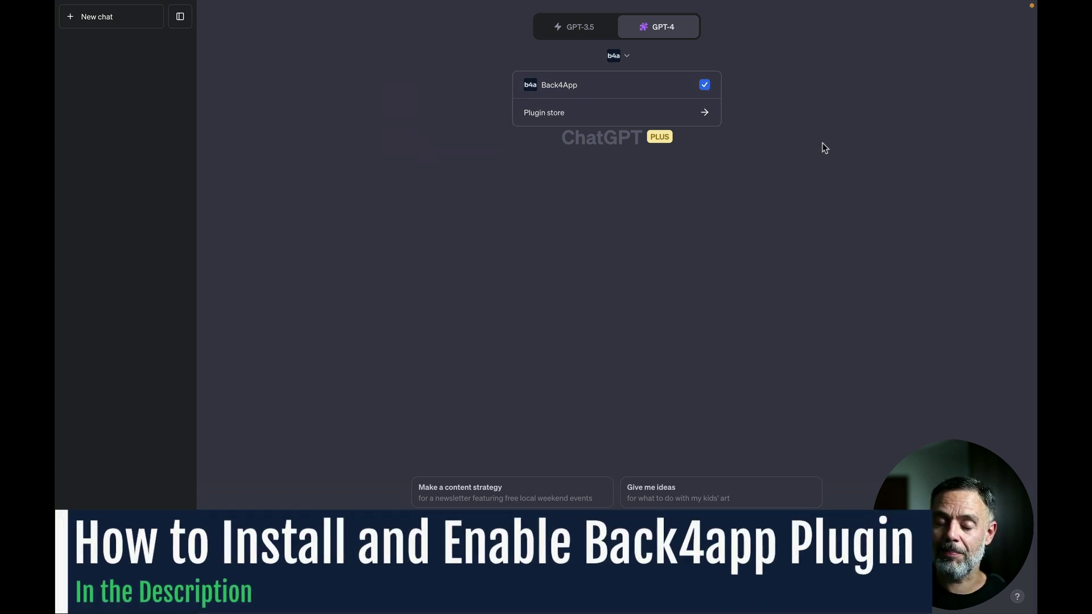
{"action": "left_click", "coordinate": [824, 147]}
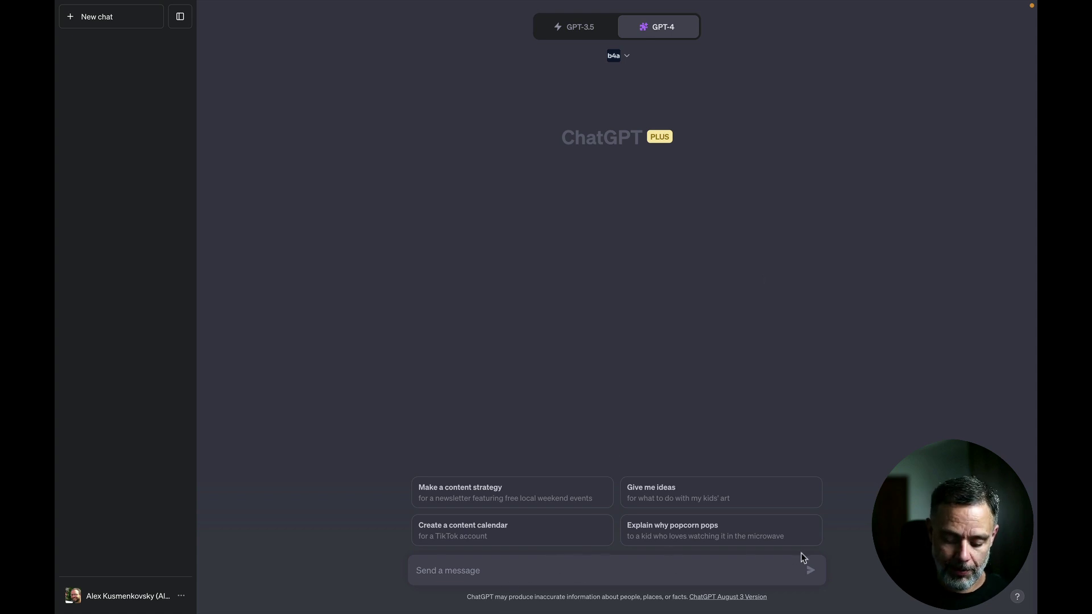
{"action": "type", "text": "Please"}
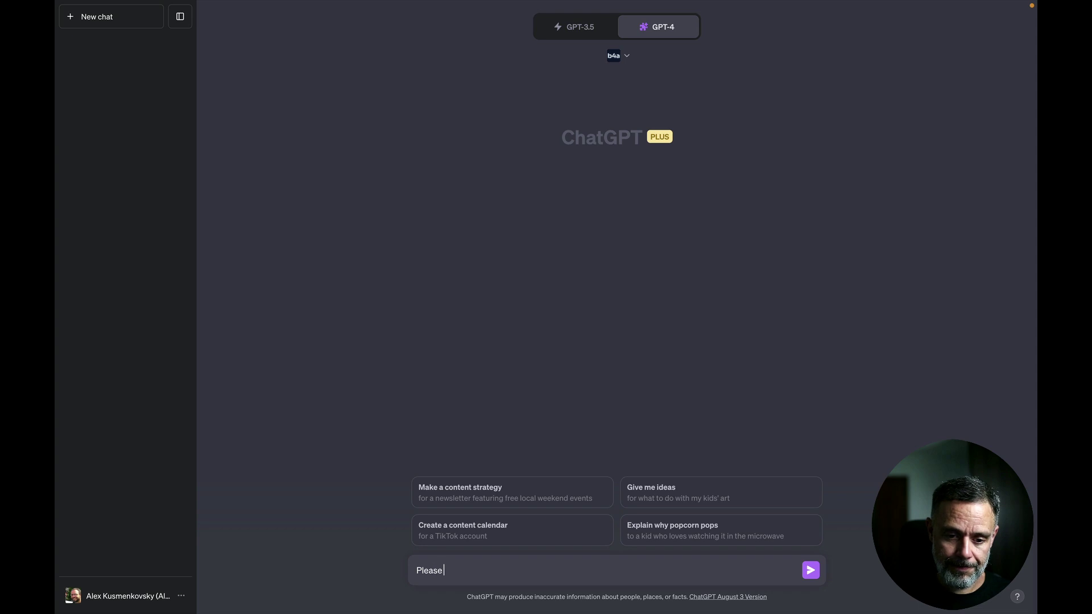
{"action": "type", "text": " create a new ap"}
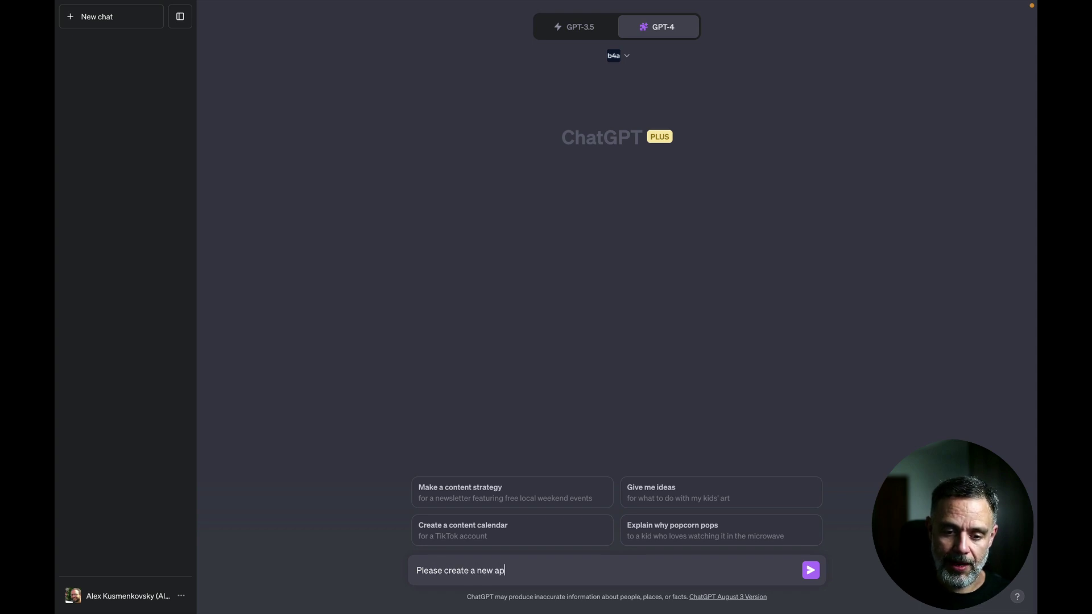
{"action": "type", "text": "p in Back4app"}
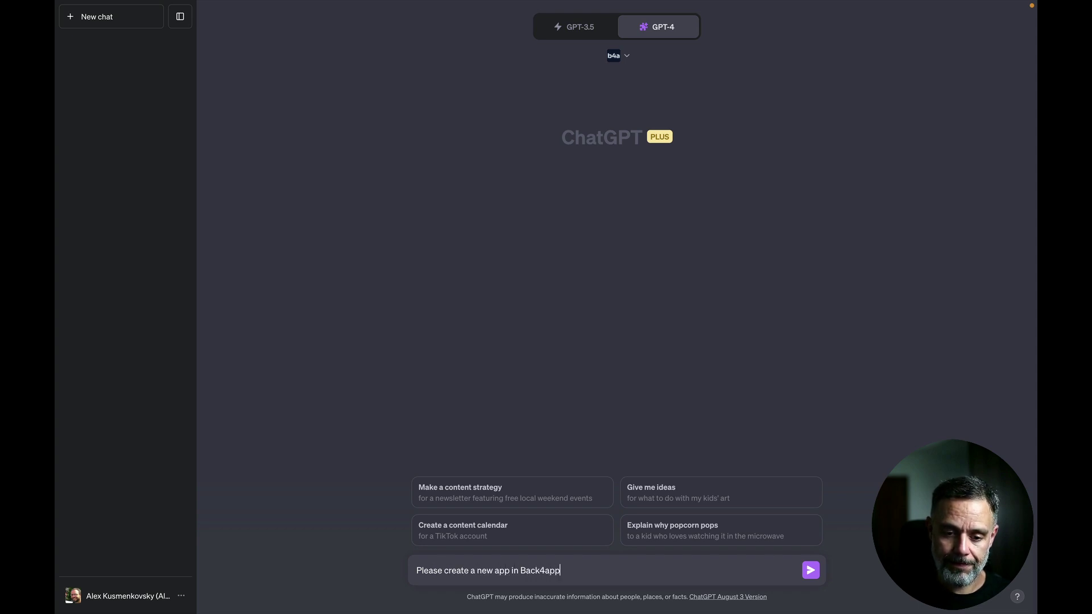
{"action": "type", "text": " named Uber"}
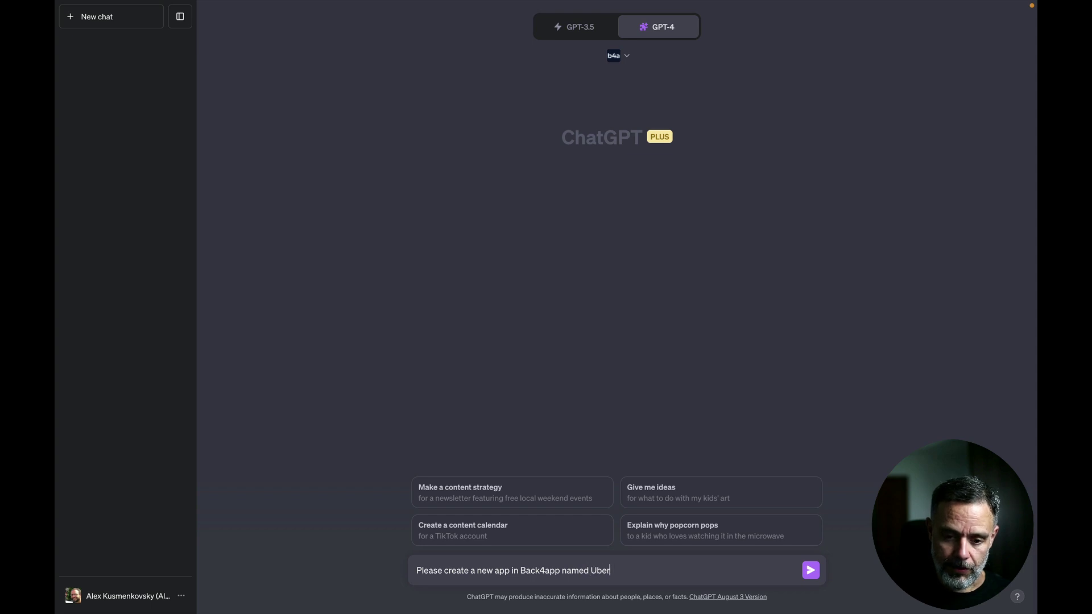
{"action": "type", "text": "Clone. Thi"}
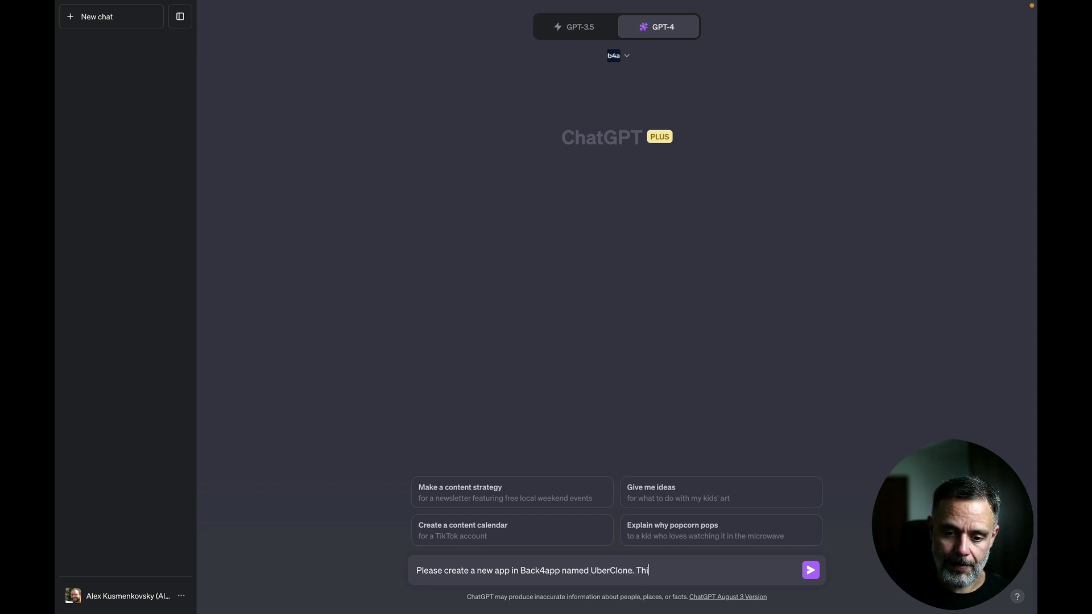
{"action": "type", "text": "s App should"}
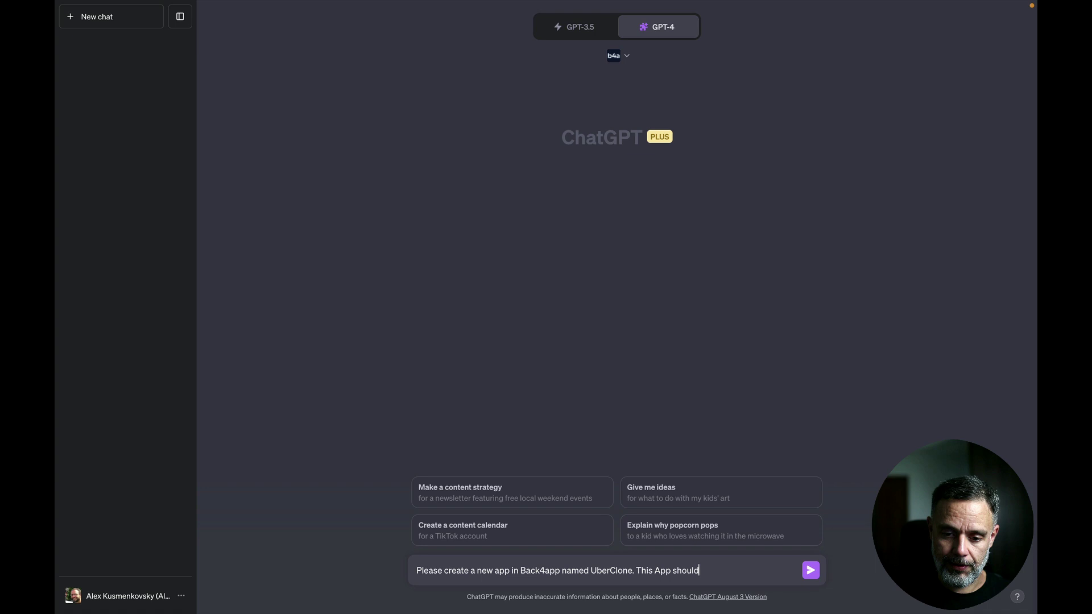
{"action": "type", "text": " have dr"}
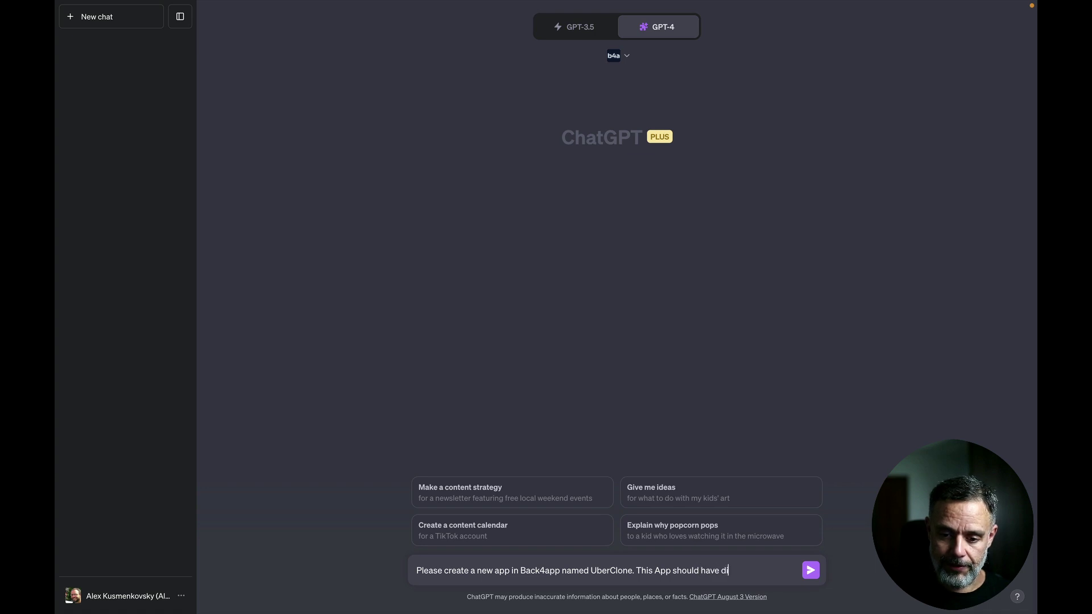
{"action": "type", "text": "ivers and "}
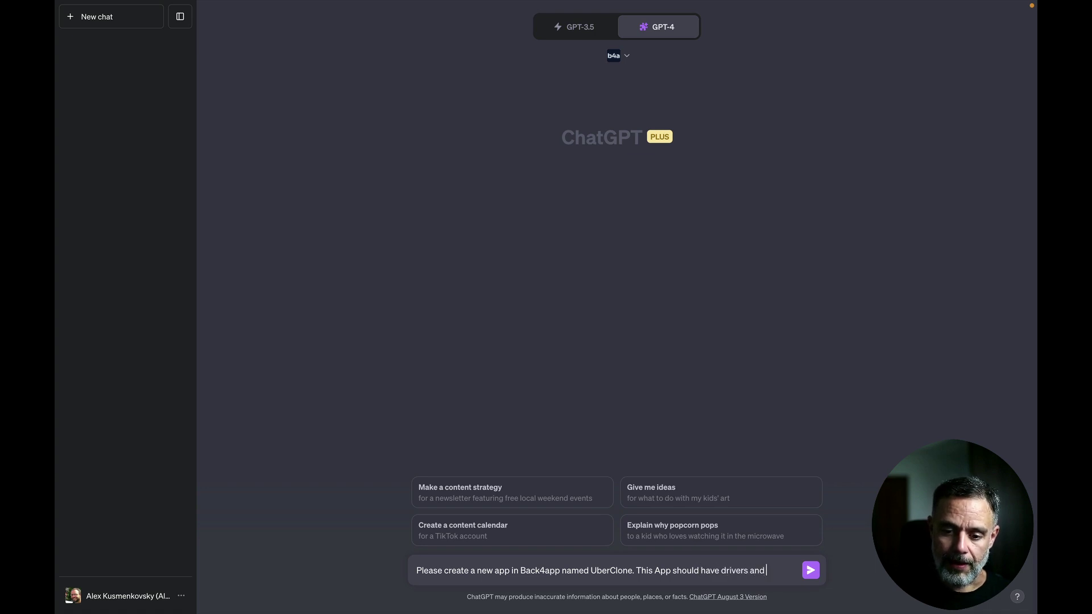
{"action": "type", "text": "thei"}
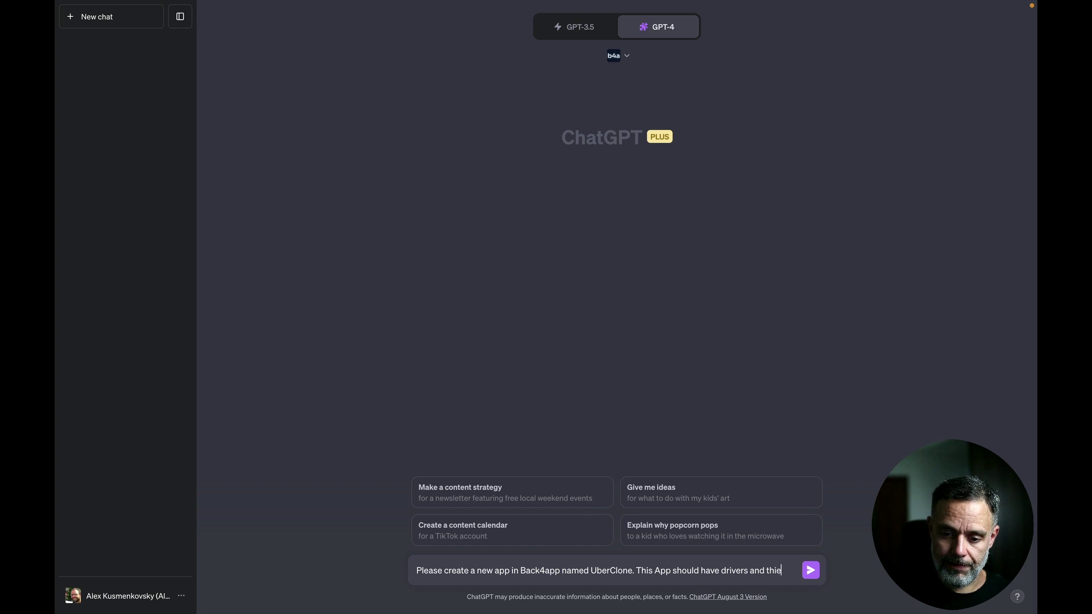
{"action": "type", "text": "r p"}
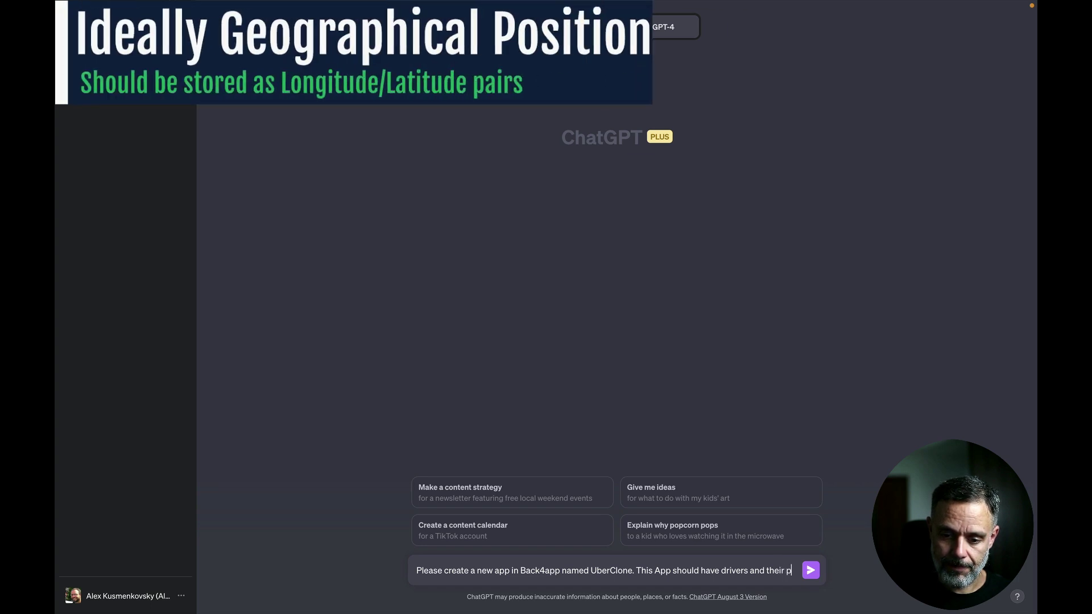
{"action": "type", "text": "ositions"}
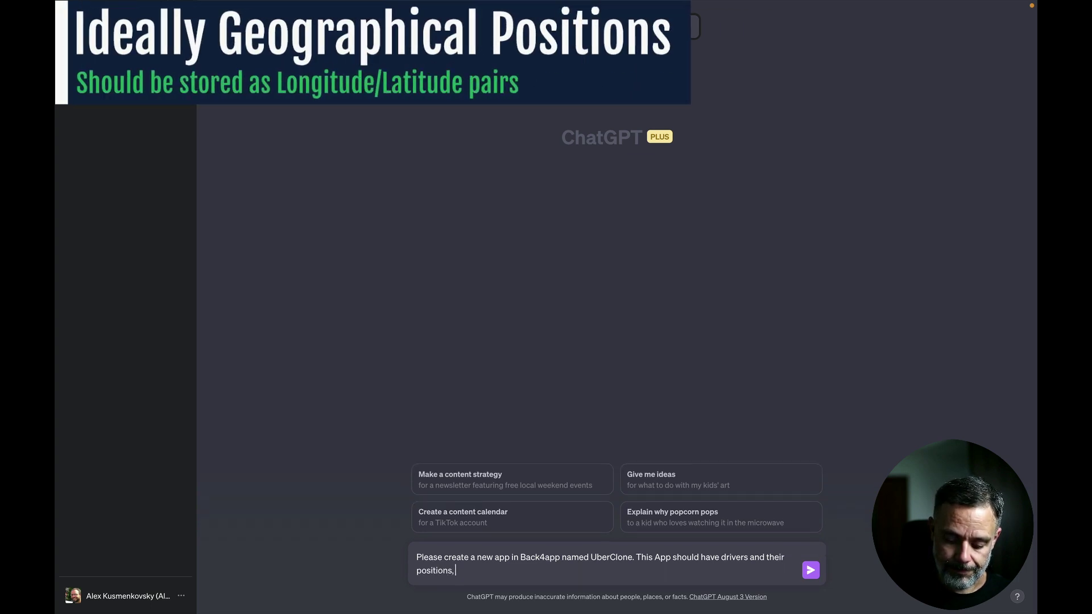
{"action": "type", "text": ", "}
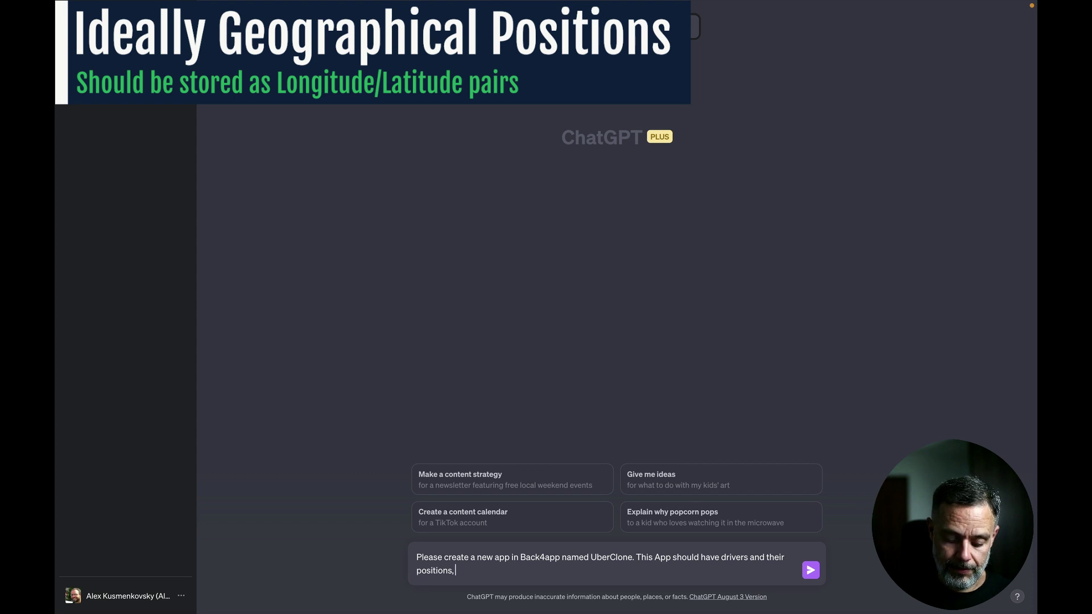
{"action": "type", "text": "passe"}
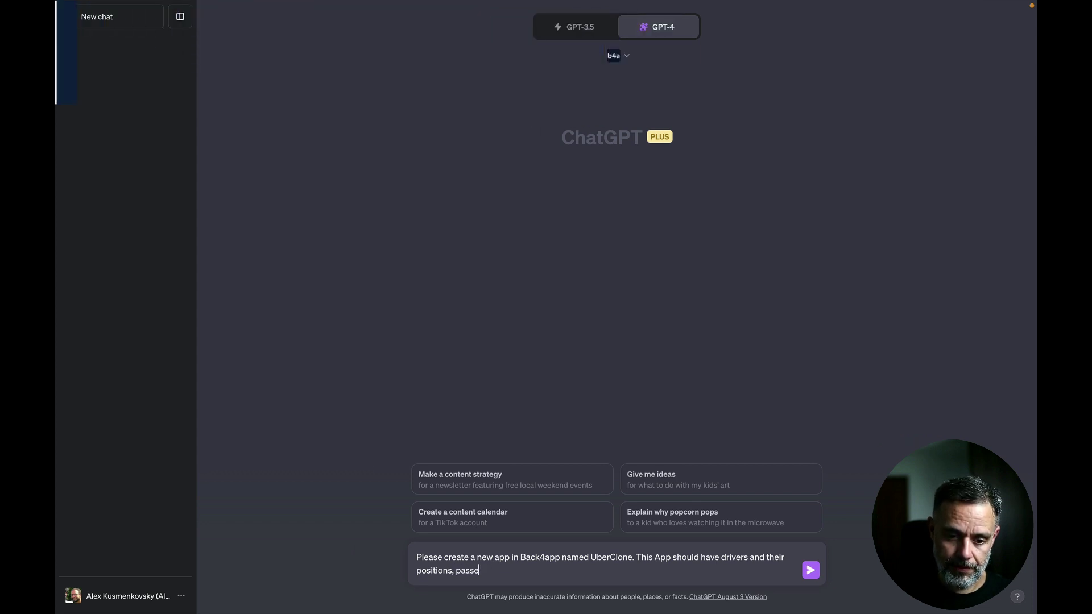
{"action": "type", "text": "ngers an"}
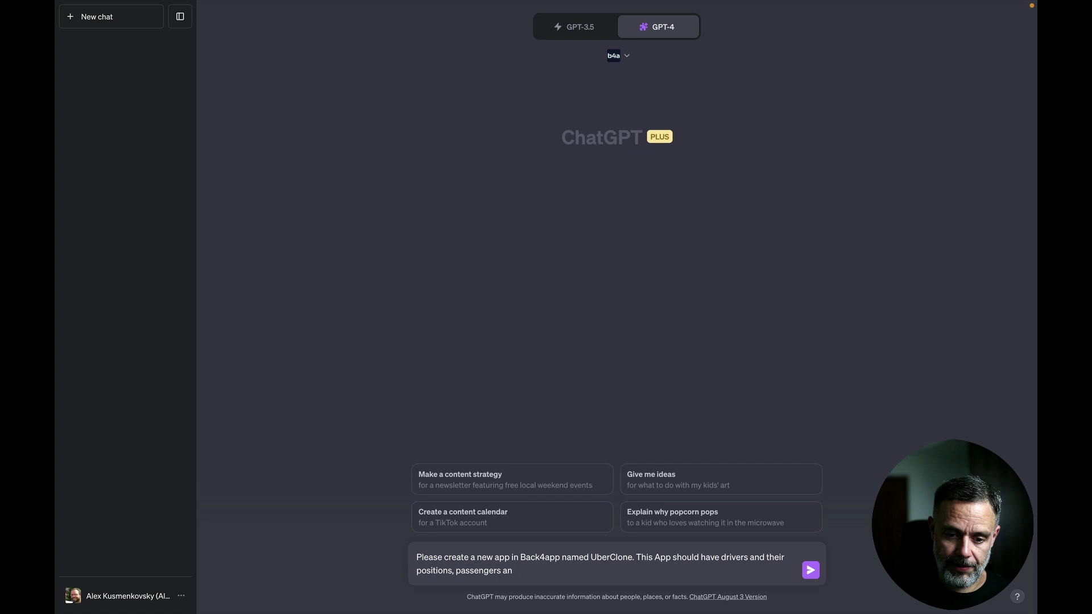
{"action": "type", "text": "th  their positions and"}
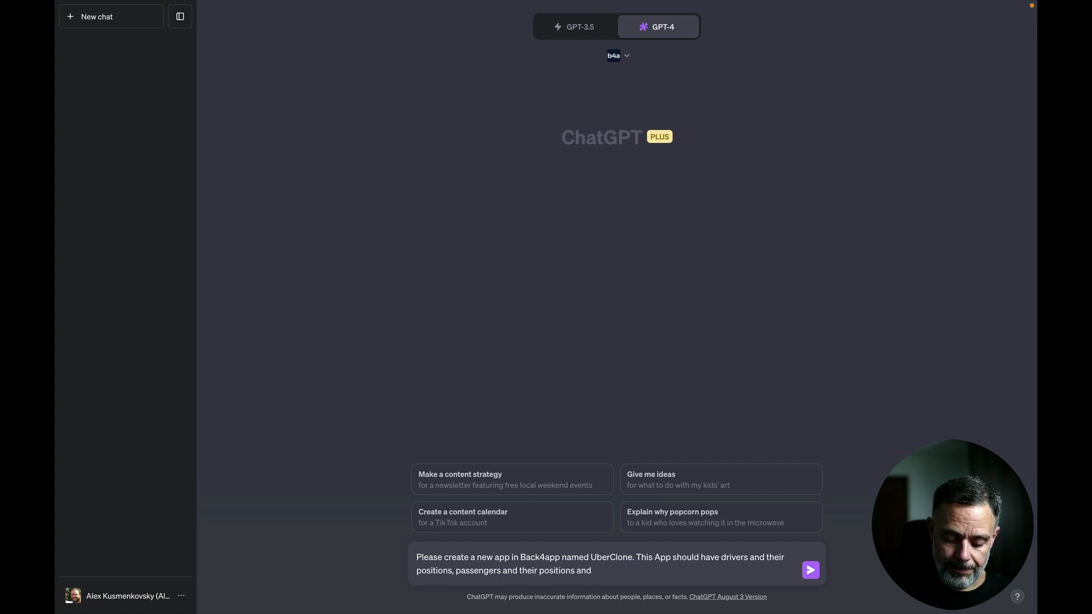
{"action": "type", "text": " poins"}
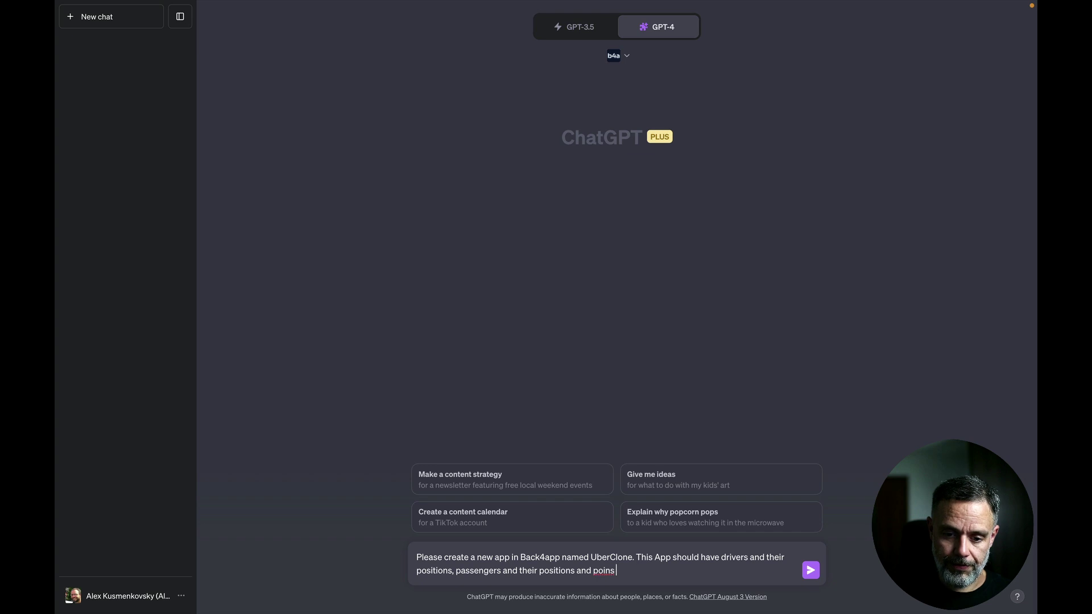
{"action": "key", "text": "BackSpace"}
{"action": "type", "text": "ts of interes"}
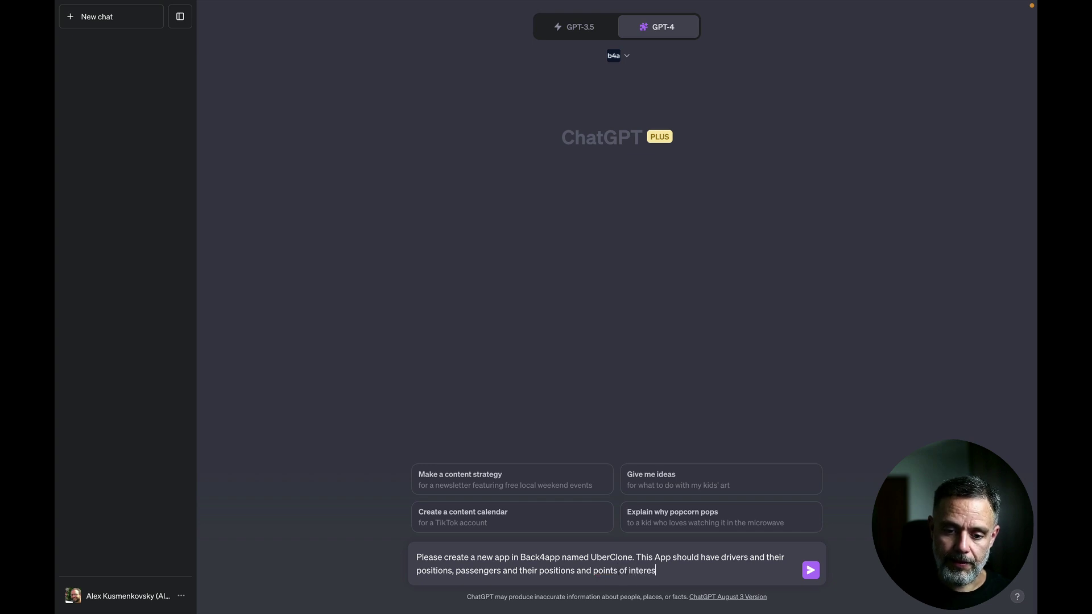
{"action": "type", "text": "t"}
{"action": "type", "text": " and their po"}
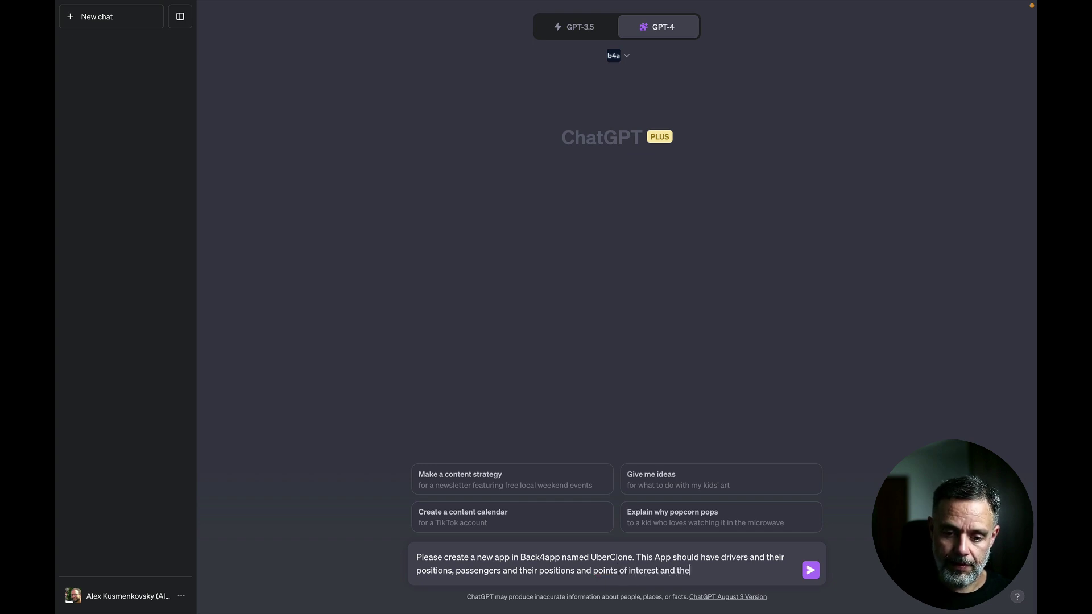
{"action": "type", "text": "sitions."}
Step: On a new line, ask to fill each data type with at least 5 working examples in New York City
{"action": "key", "text": "shift+Return"}
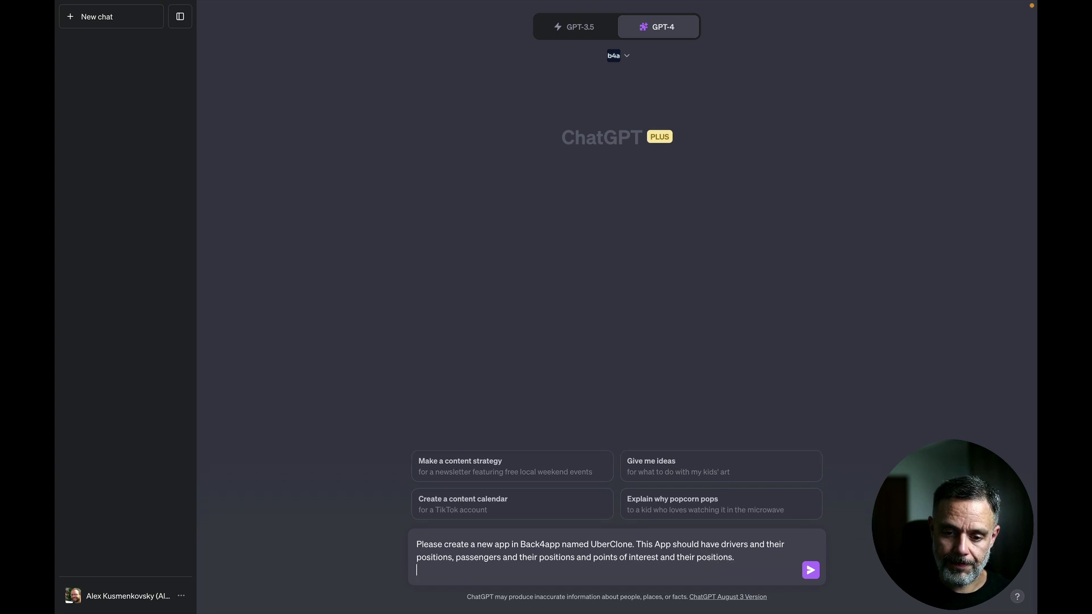
{"action": "type", "text": "Wh"}
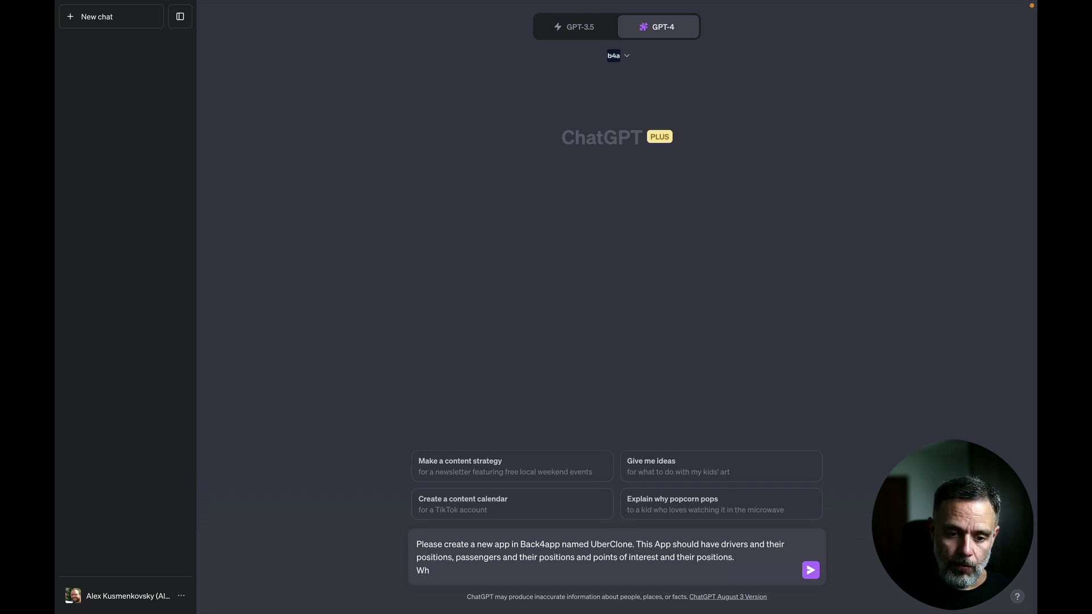
{"action": "type", "text": "A"}
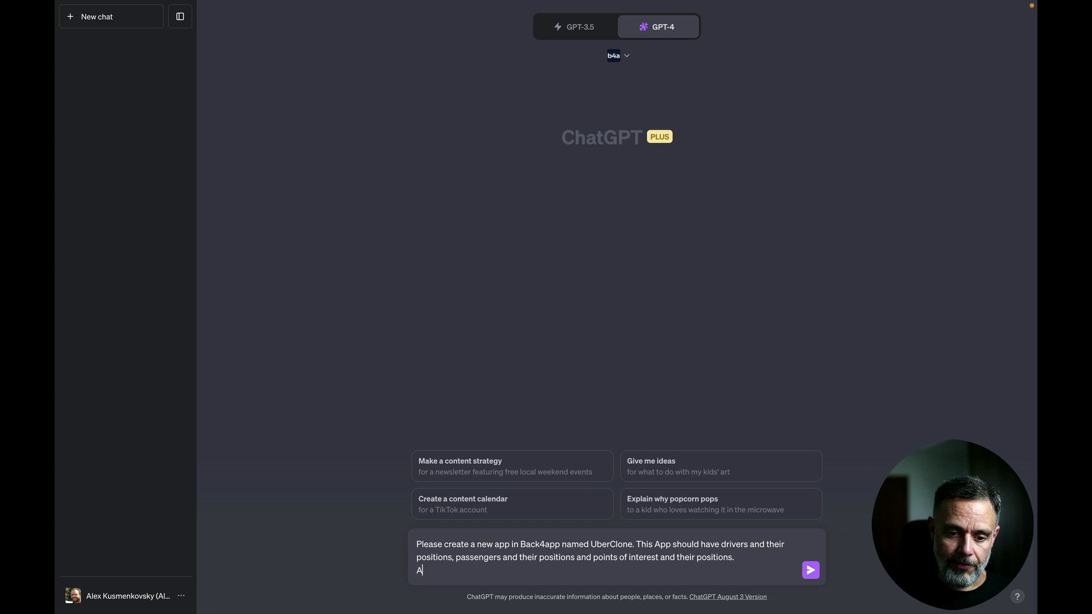
{"action": "type", "text": "fter you create"}
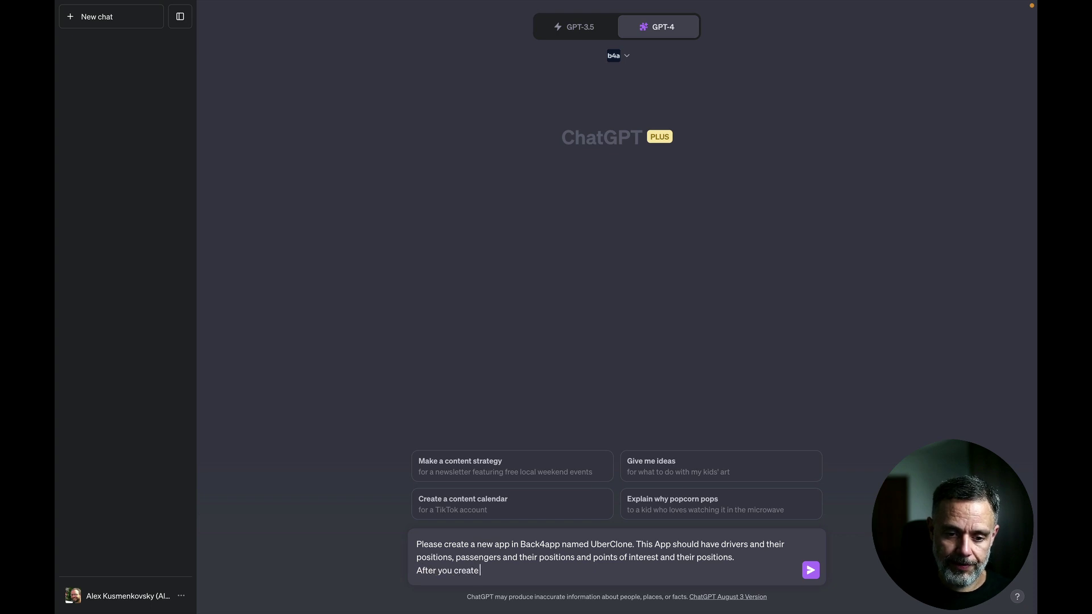
{"action": "type", "text": " the data struc"}
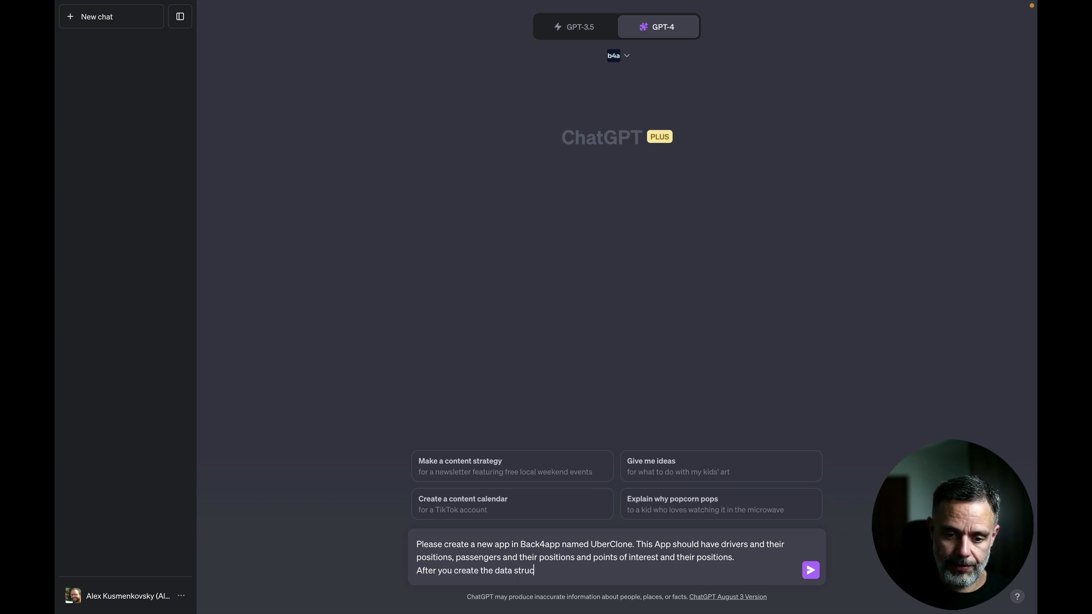
{"action": "type", "text": "tures for"}
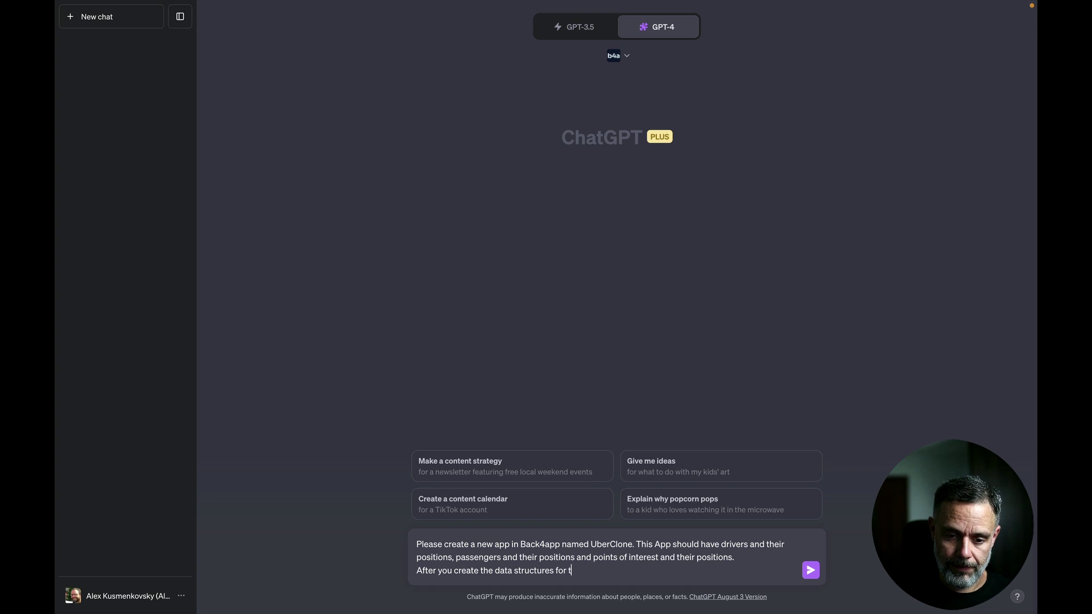
{"action": "type", "text": " t"}
{"action": "key", "text": "BackSpace"}
{"action": "type", "text": "holdin"}
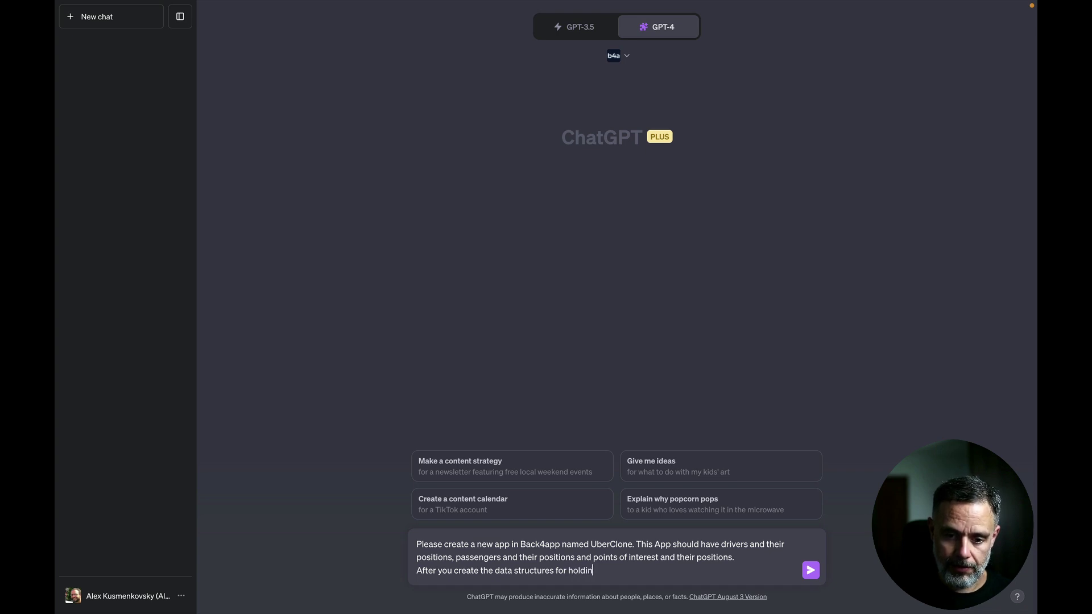
{"action": "type", "text": "d this"}
{"action": "key", "text": "BackSpace"}
{"action": "key", "text": "BackSpace"}
{"action": "key", "text": "BackSpace"}
{"action": "key", "text": "BackSpace"}
{"action": "key", "text": "BackSpace"}
{"action": "key", "text": "BackSpace"}
{"action": "key", "text": "BackSpace"}
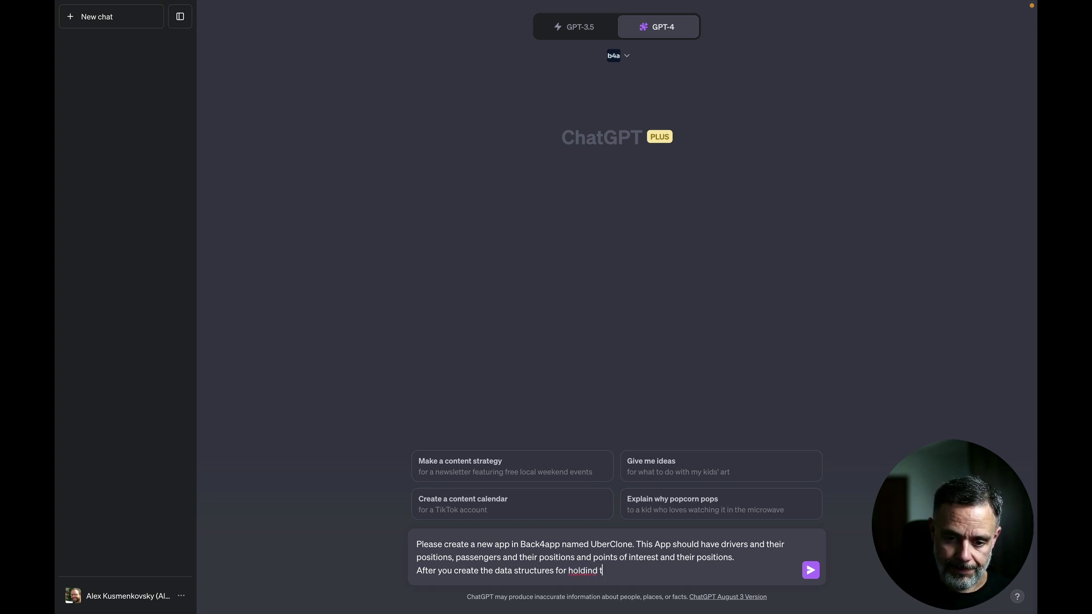
{"action": "type", "text": "g"}
{"action": "type", "text": " this"}
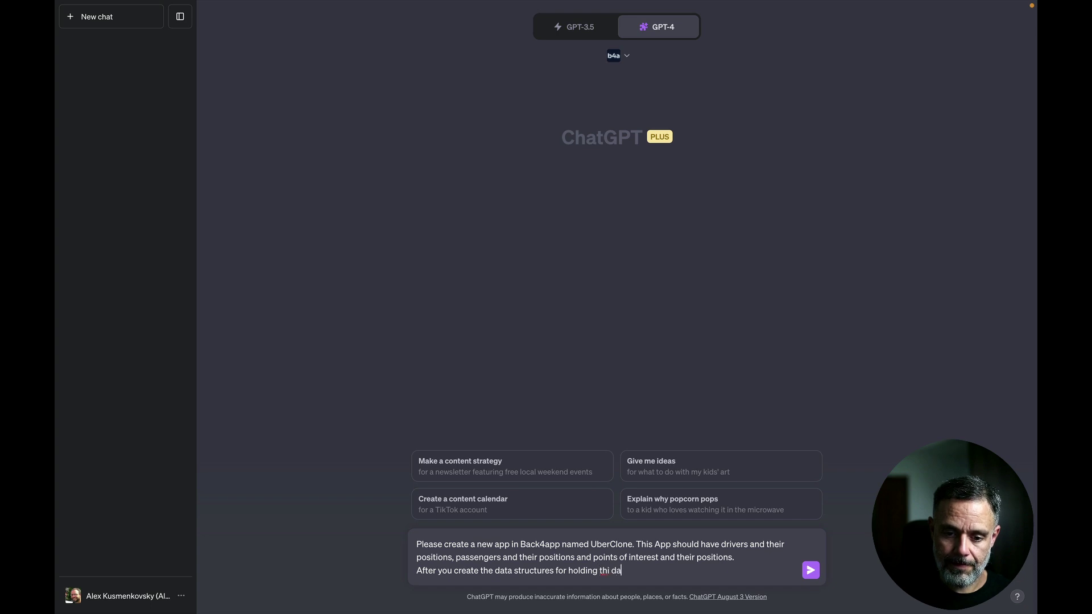
{"action": "type", "text": " data, please fill"}
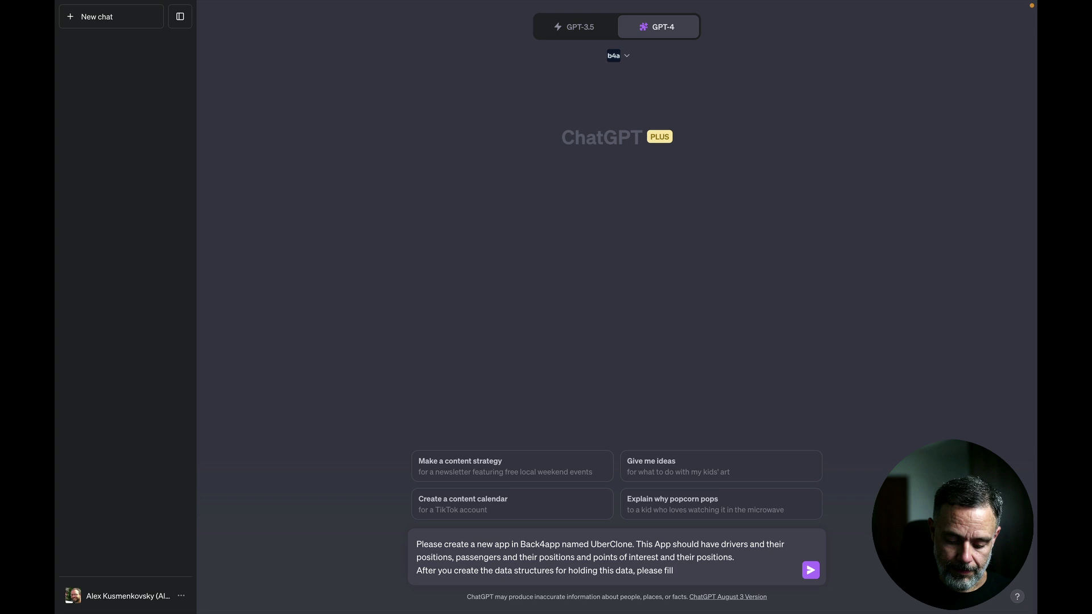
{"action": "type", "text": " each"}
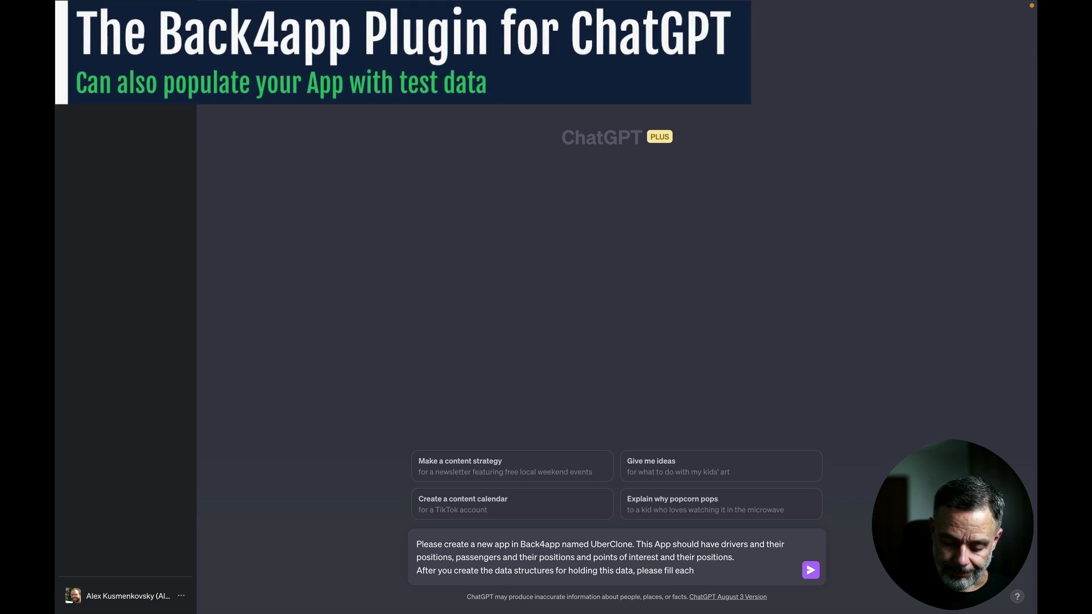
{"action": "type", "text": " type wi"}
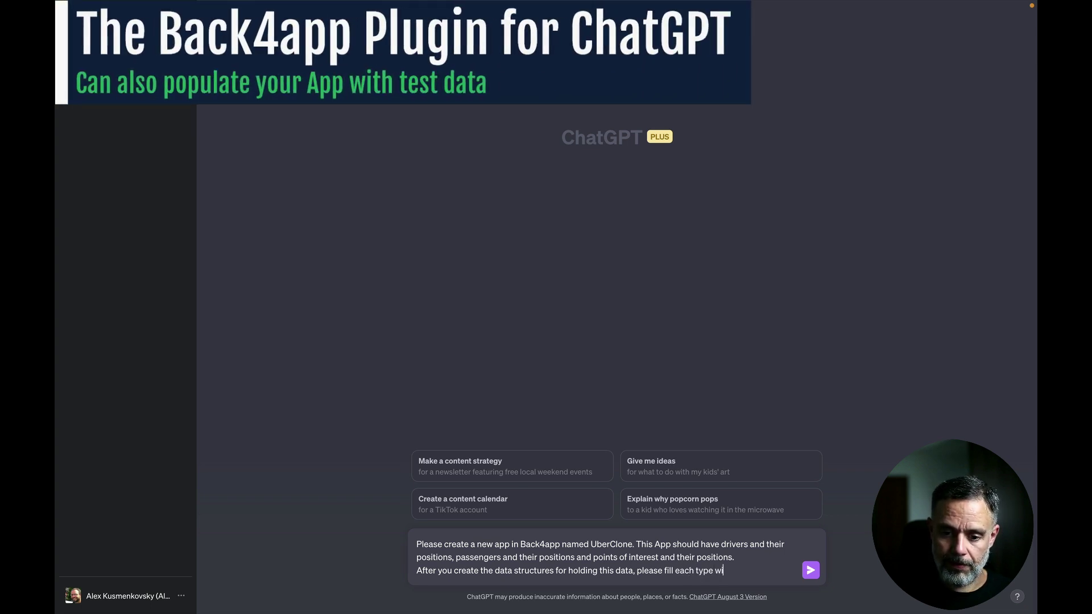
{"action": "type", "text": "th at lea"}
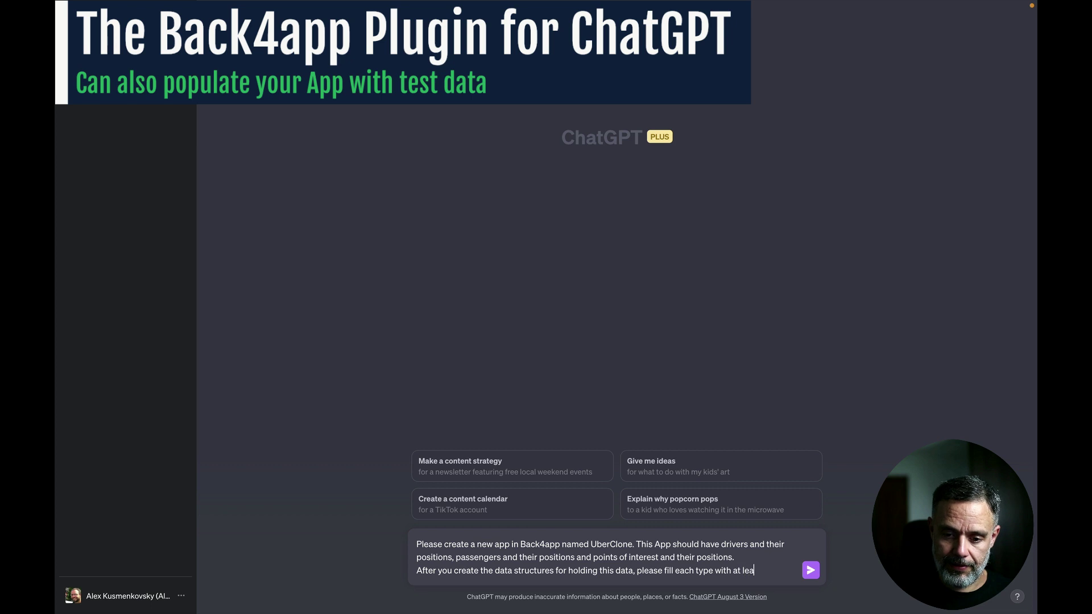
{"action": "type", "text": "st 5"}
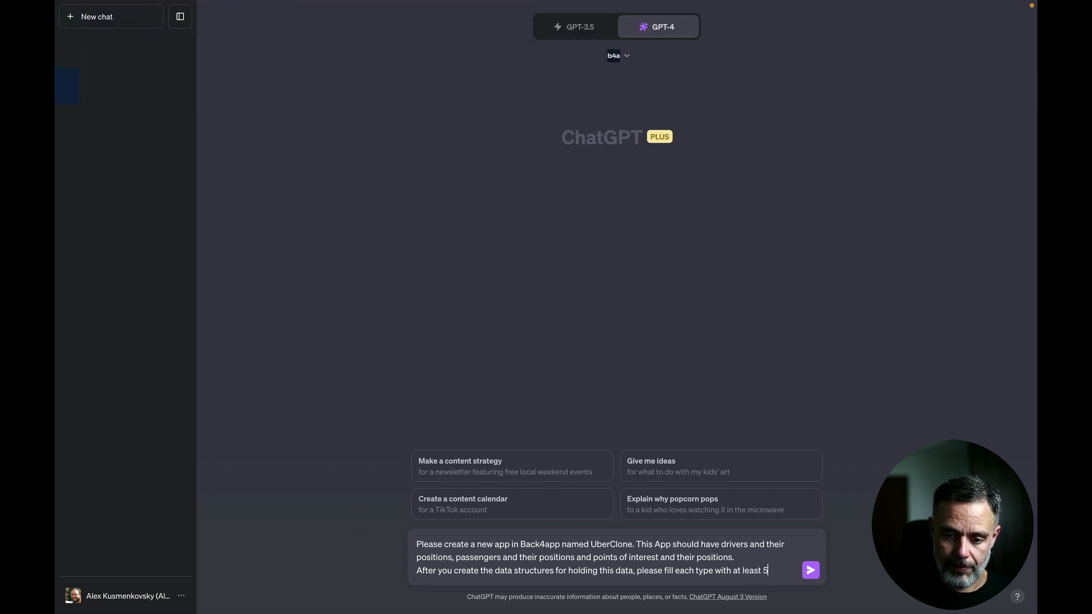
{"action": "type", "text": " working exampl"}
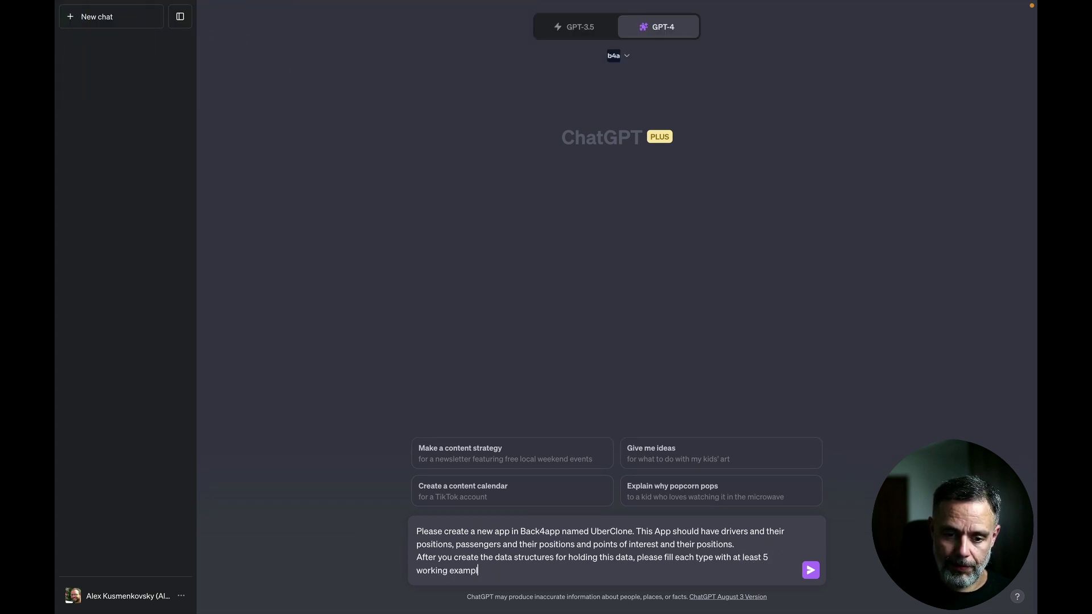
{"action": "type", "text": "es of data."}
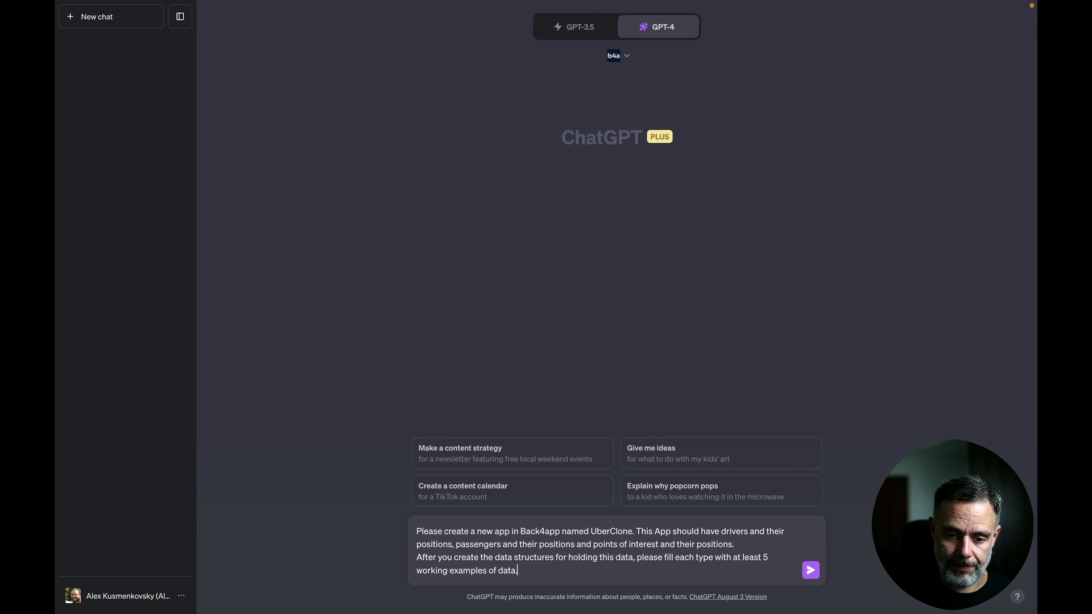
{"action": "type", "text": " You can use t"}
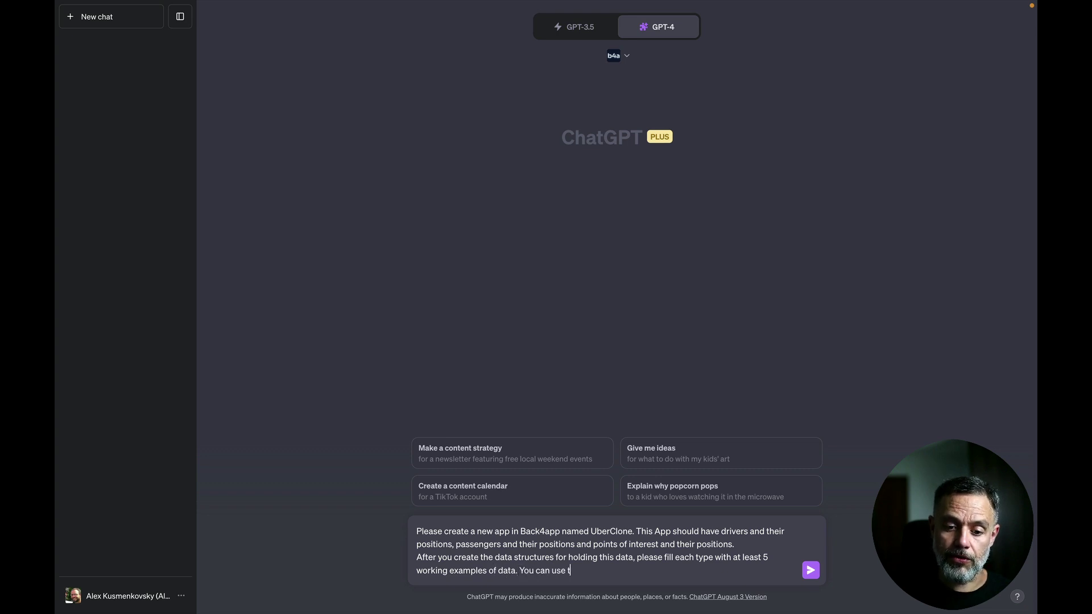
{"action": "type", "text": "he City of"}
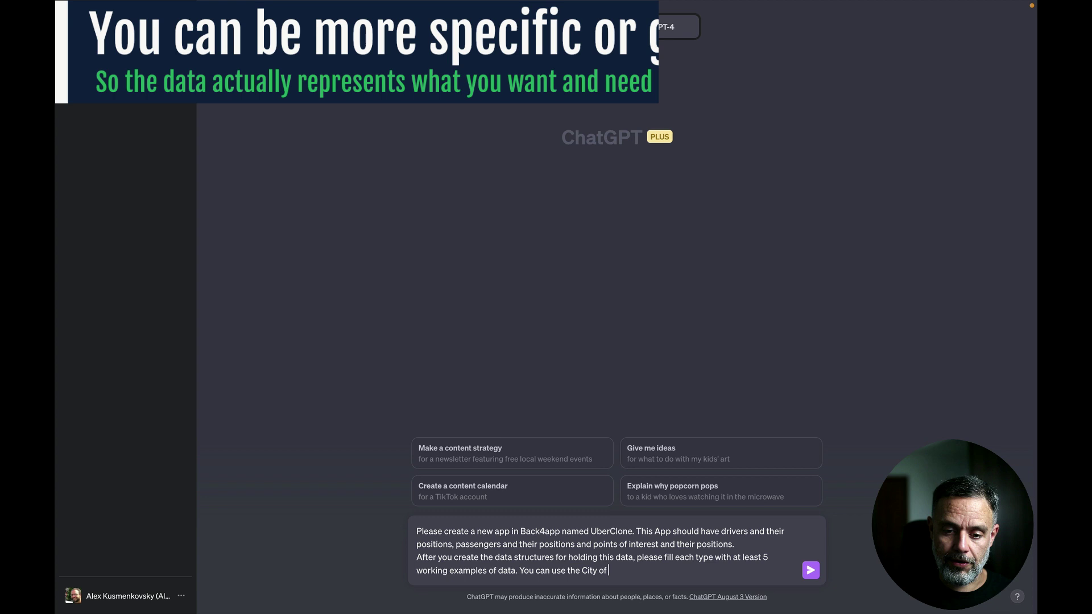
{"action": "type", "text": " New York f"}
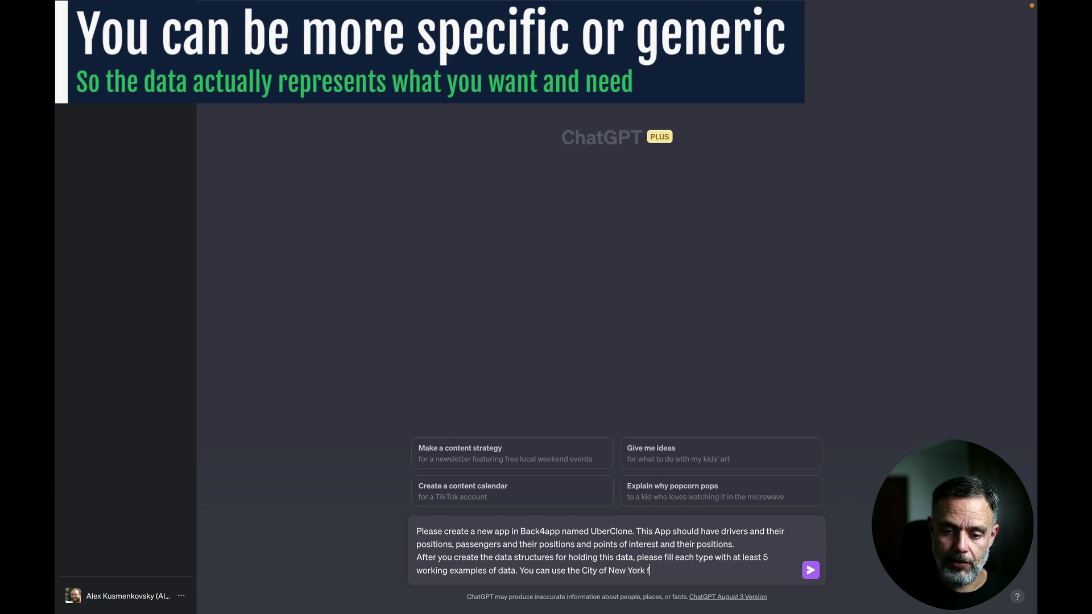
{"action": "type", "text": "or random"}
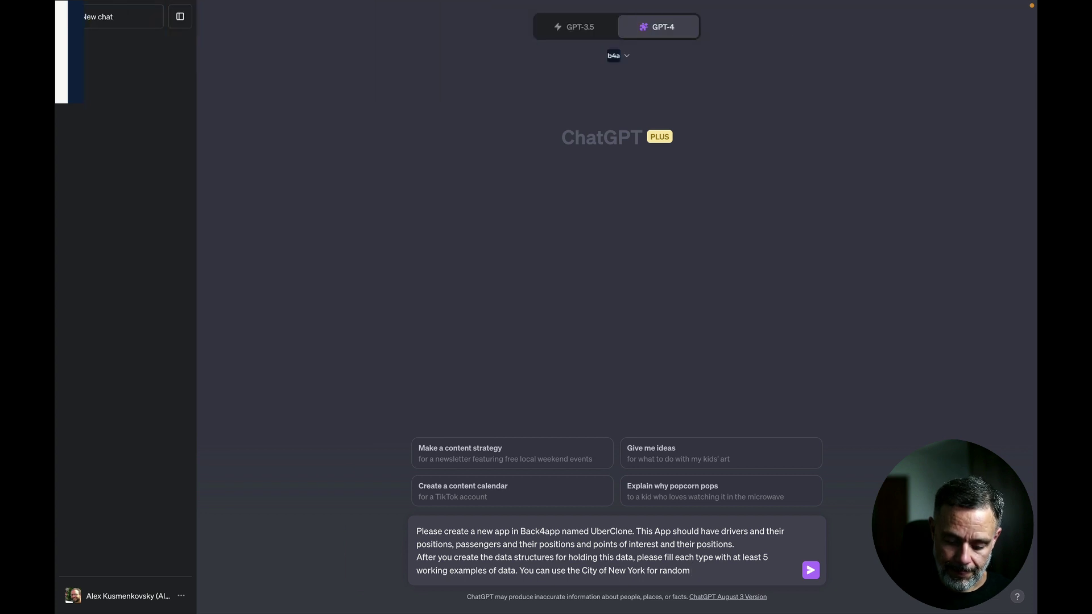
{"action": "type", "text": " positions"}
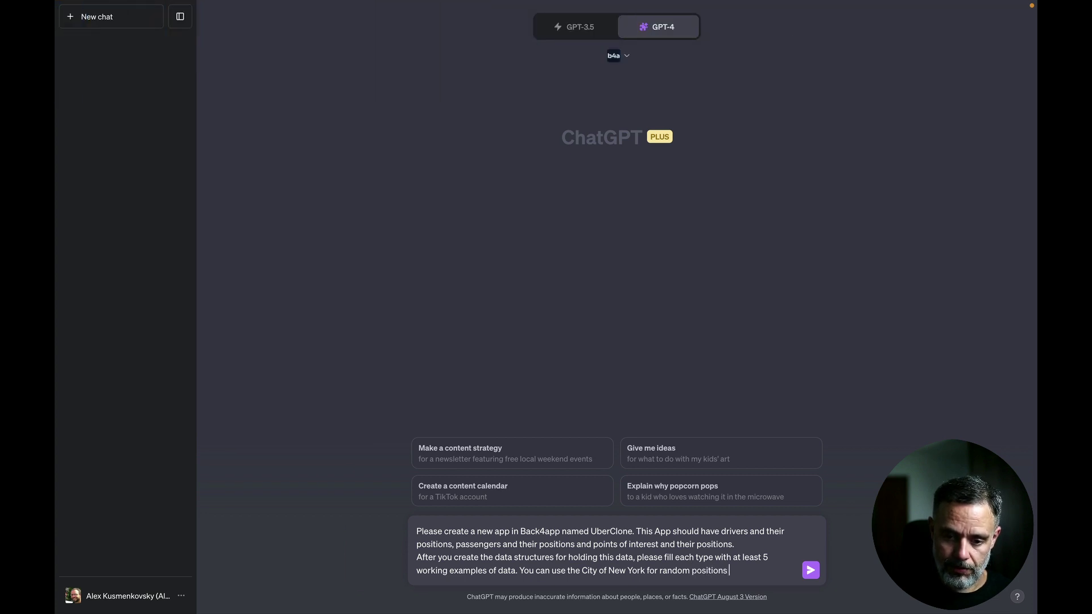
{"action": "type", "text": " for the examples."}
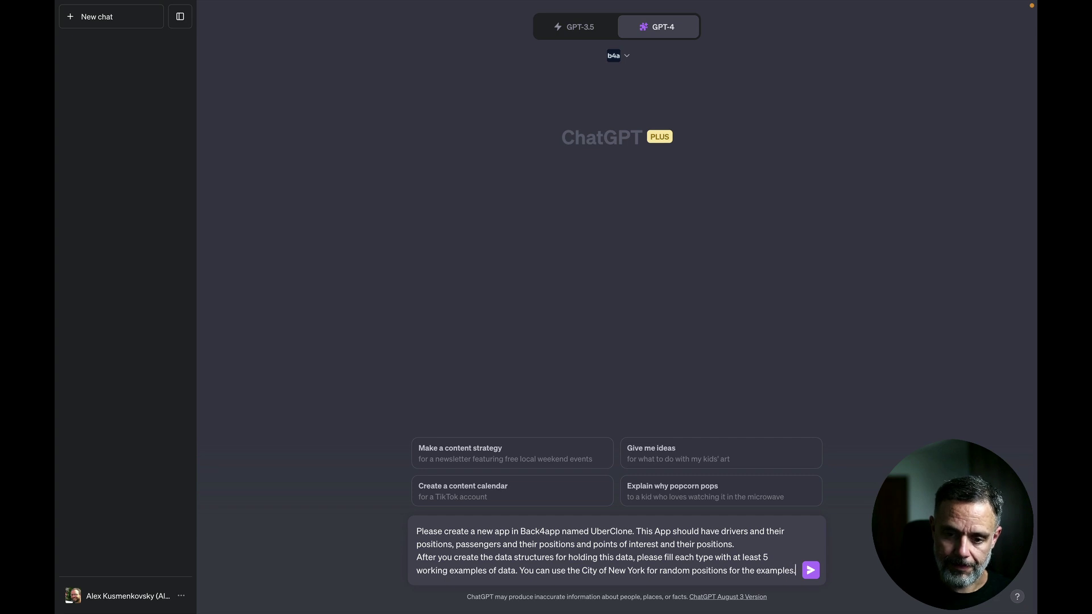
Step: Send the UberClone prompt to GPT-4 and expand the Back4app plugin request details
{"action": "key", "text": "Return"}
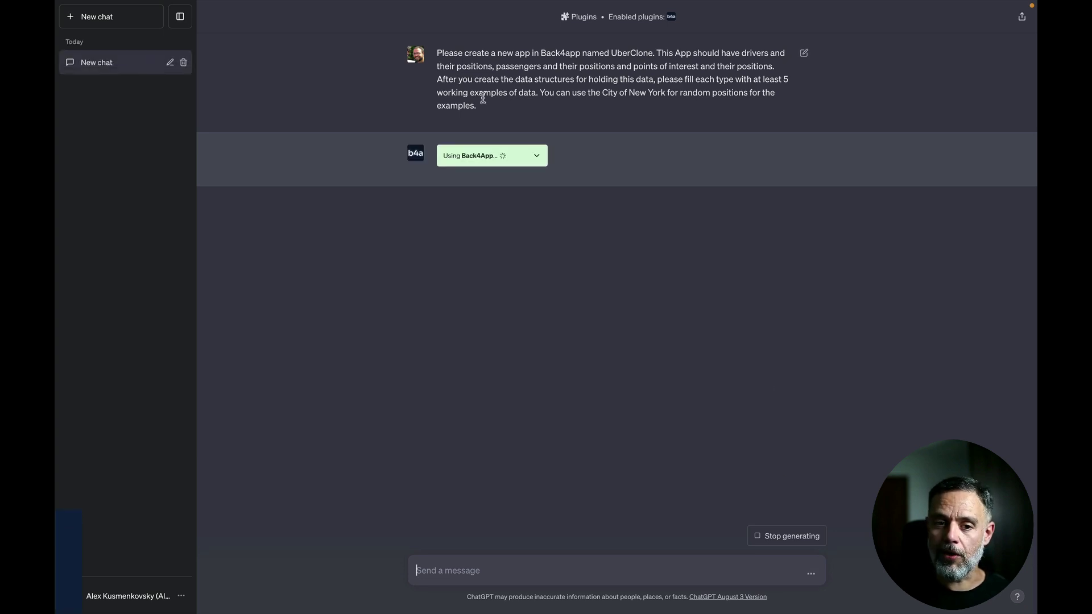
{"action": "left_click", "coordinate": [537, 158]}
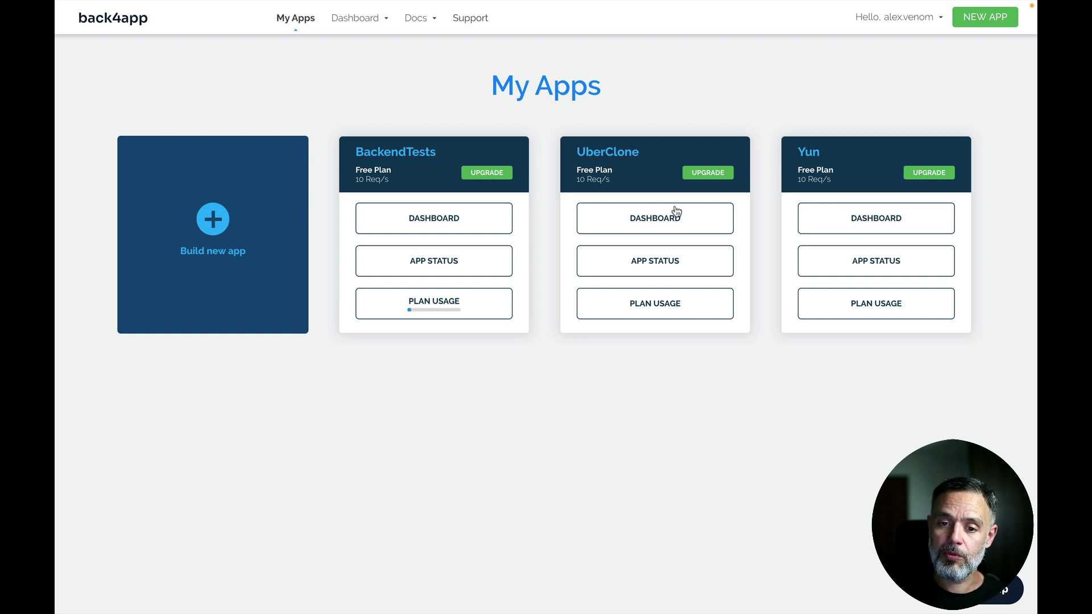
Step: Open the UberClone dashboard and review the Driver, Passenger and PointOfInterest records
{"action": "left_click", "coordinate": [708, 226]}
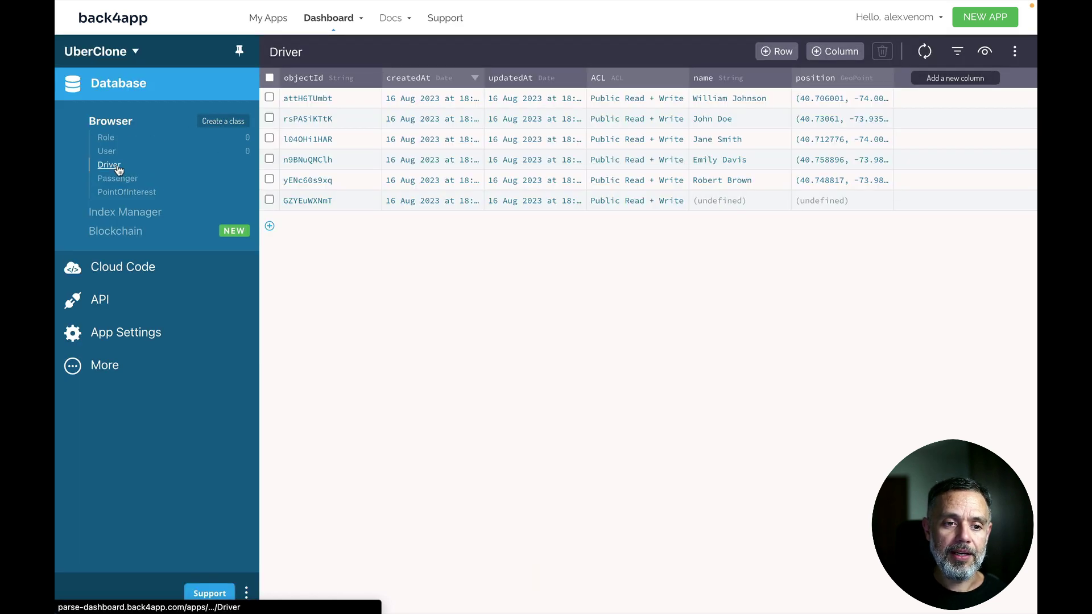
{"action": "left_click", "coordinate": [110, 165]}
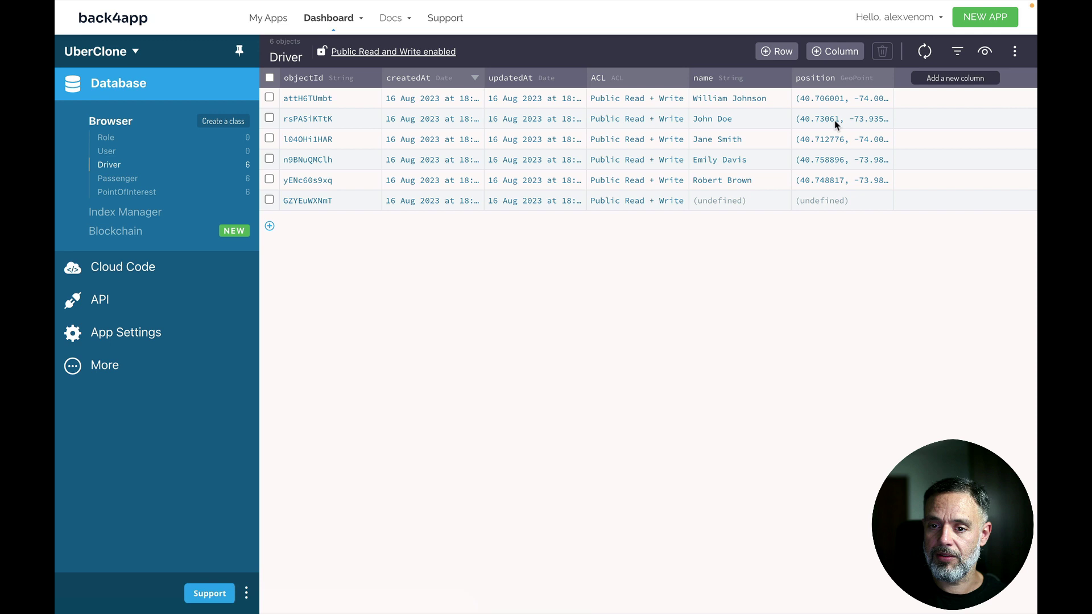
{"action": "left_click", "coordinate": [151, 180]}
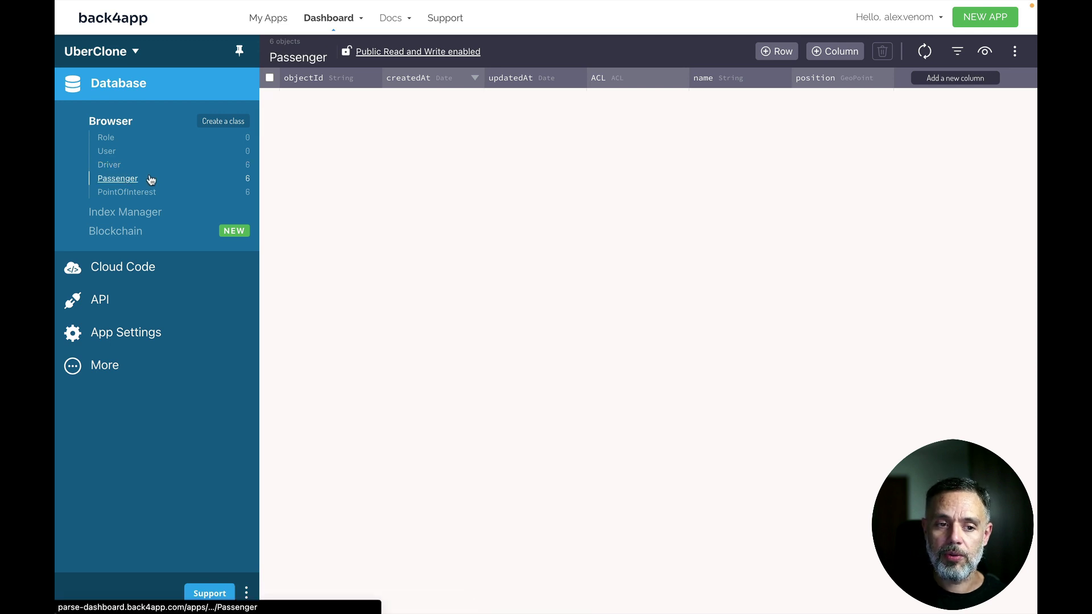
{"action": "left_click", "coordinate": [152, 194]}
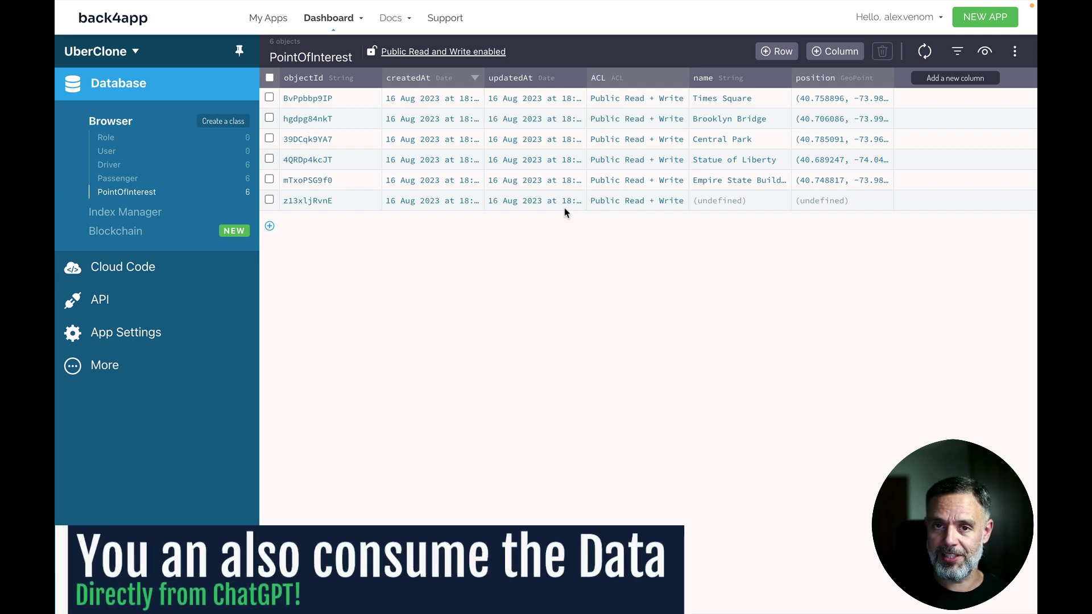
Step: Ask for the driver nearest to a copied passenger's name and view the Back4App response details
{"action": "key", "text": "ctrl+Tab"}
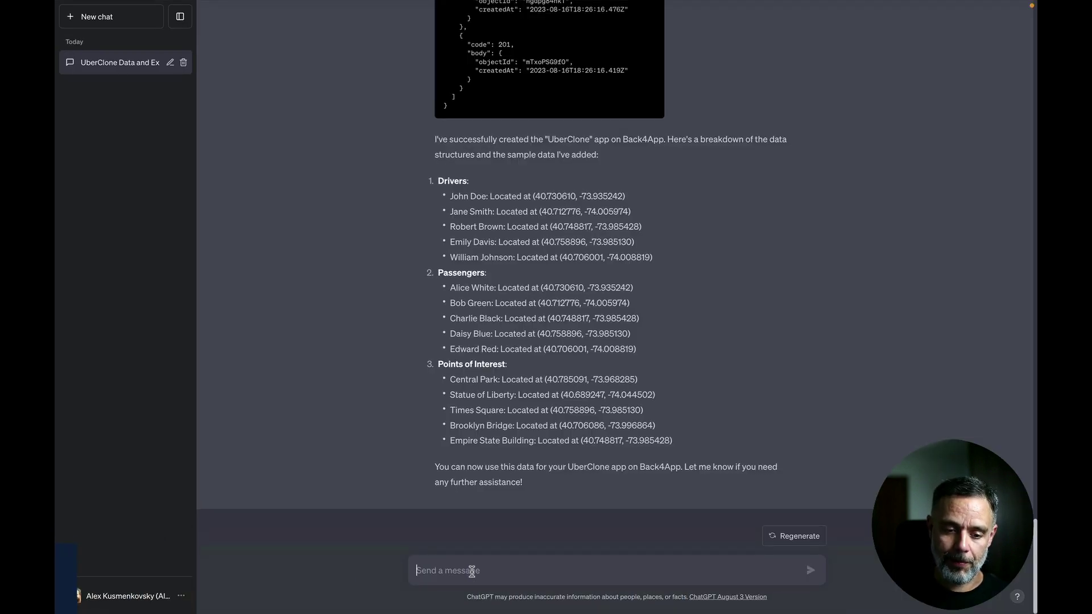
{"action": "type", "text": "Plea"}
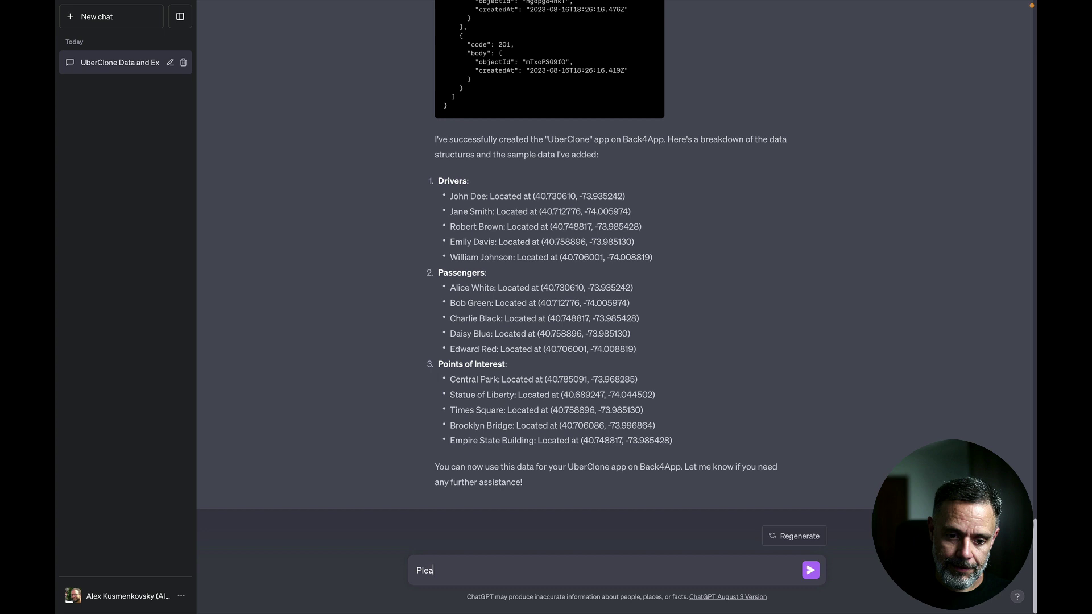
{"action": "type", "text": "se find the"}
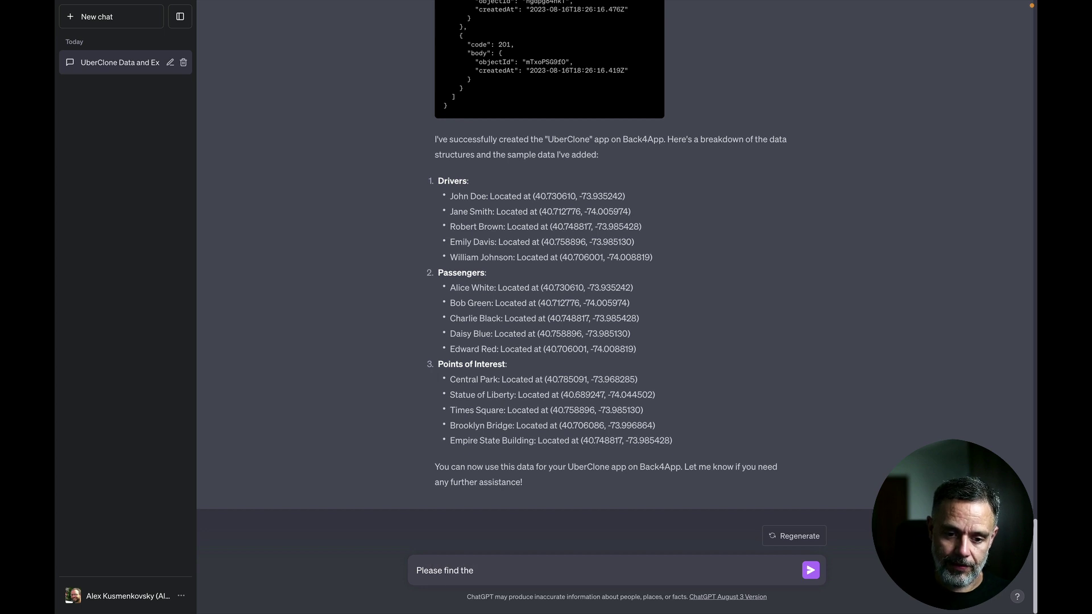
{"action": "type", "text": " driver ne"}
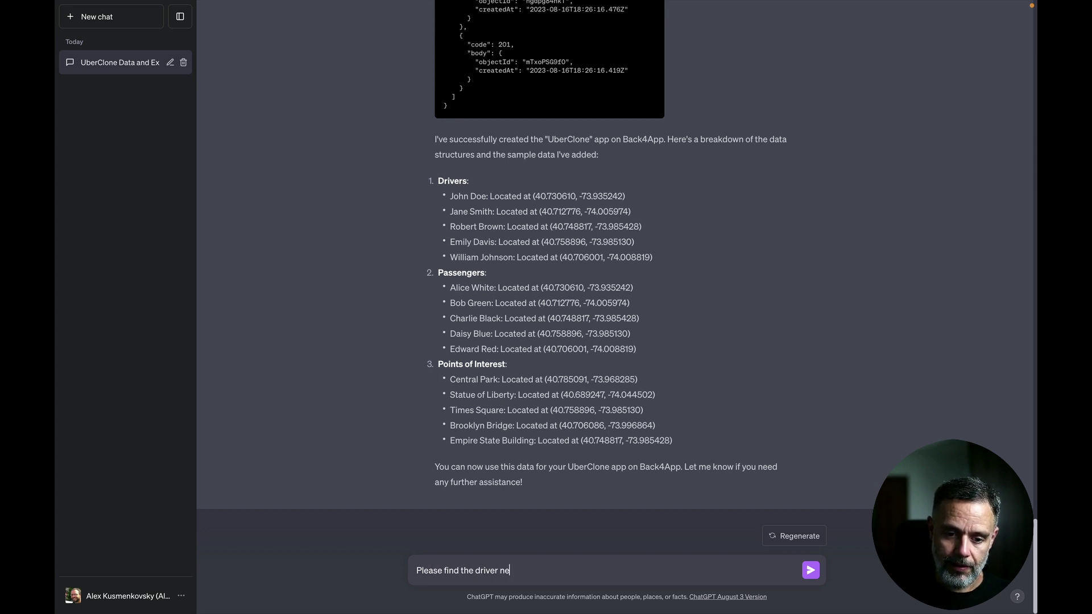
{"action": "type", "text": "arest to the pass"}
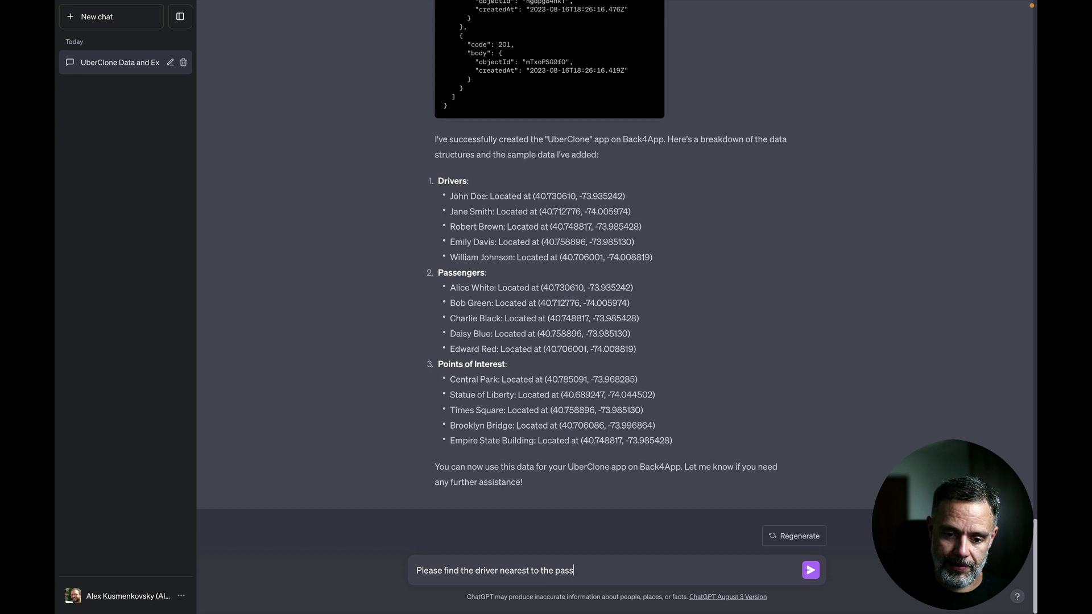
{"action": "type", "text": "enger named"}
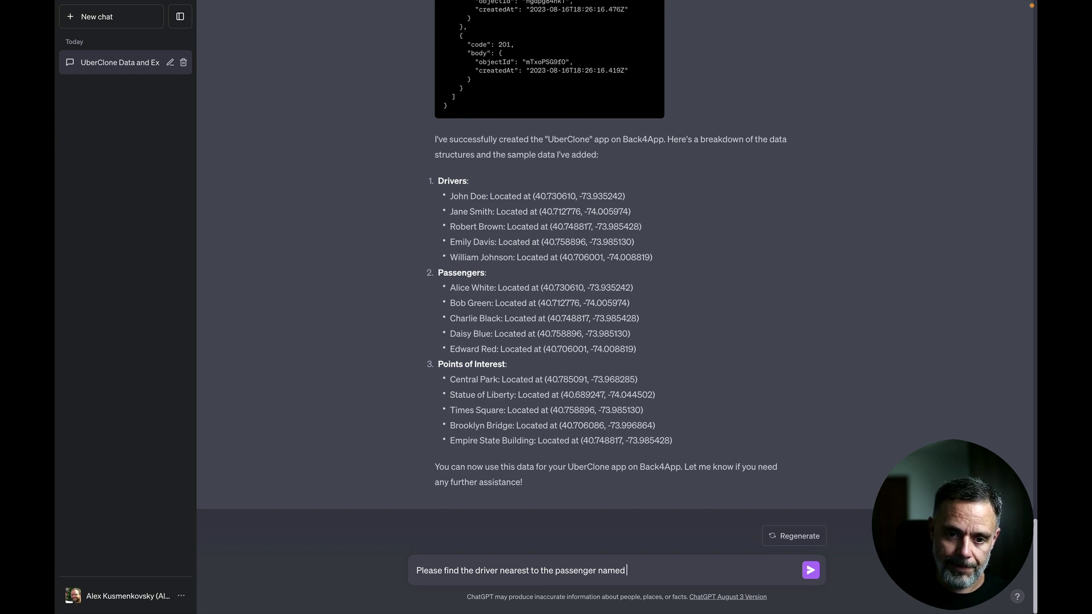
{"action": "left_click_drag", "start_coordinate": [451, 319], "coordinate": [500, 319]}
{"action": "key", "text": "super+c"}
{"action": "left_click", "coordinate": [670, 571]}
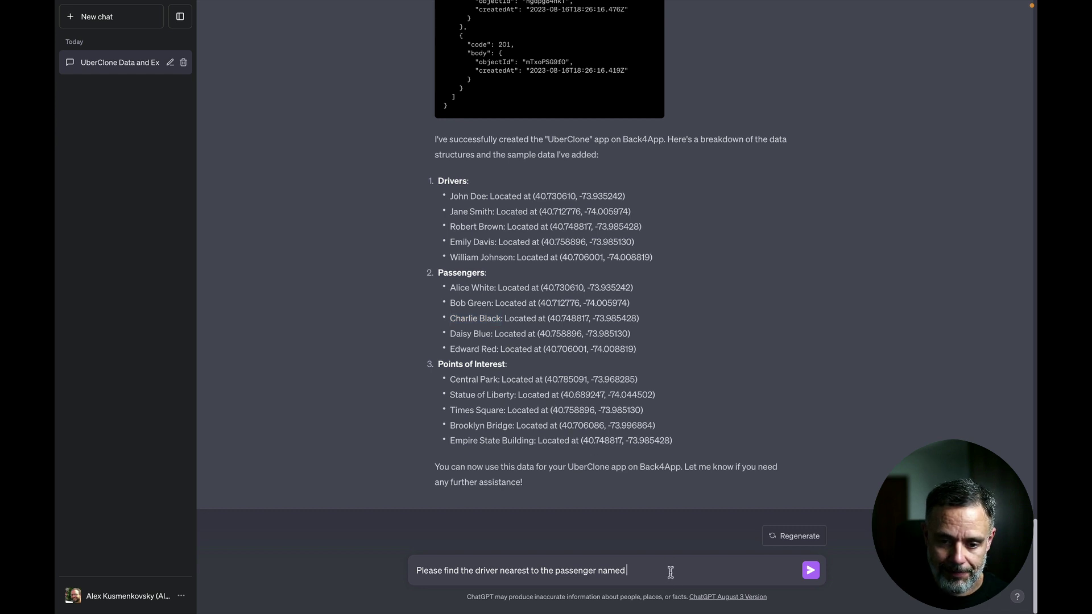
{"action": "key", "text": "super+v"}
{"action": "key", "text": "Return"}
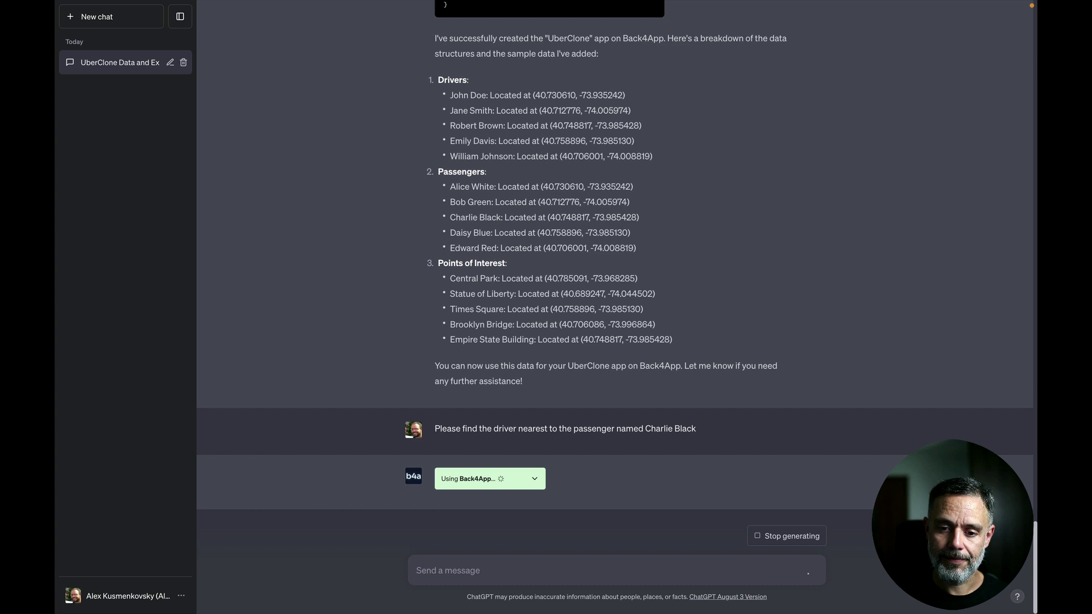
{"action": "left_click", "coordinate": [535, 479]}
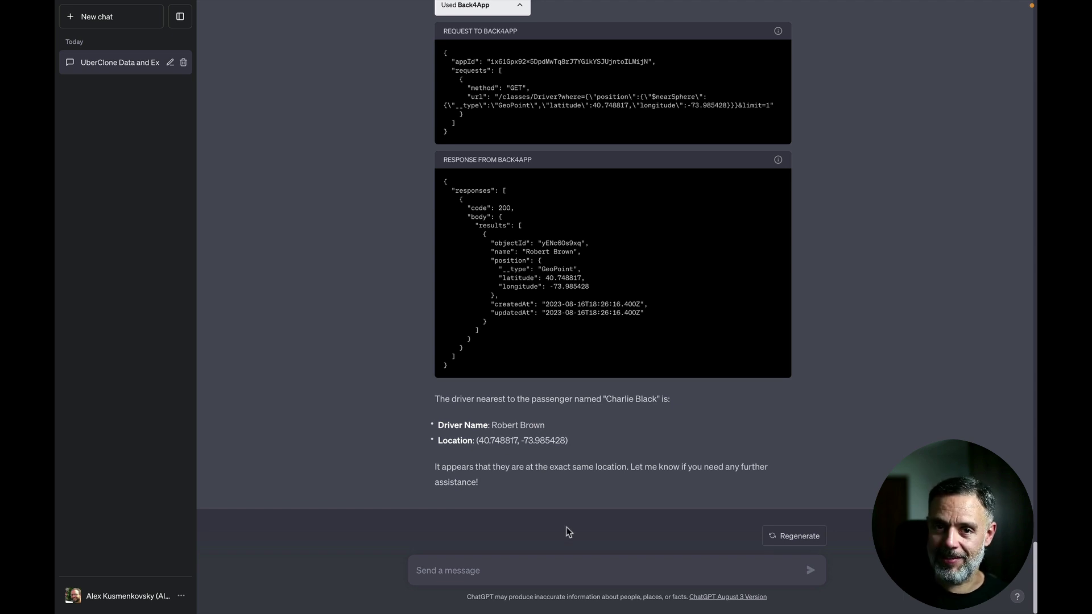
Step: Ask the price of a ride from another passenger's position to the Statue of Liberty at $1 per mile
{"action": "left_click", "coordinate": [513, 569]}
{"action": "type", "text": "What is the "}
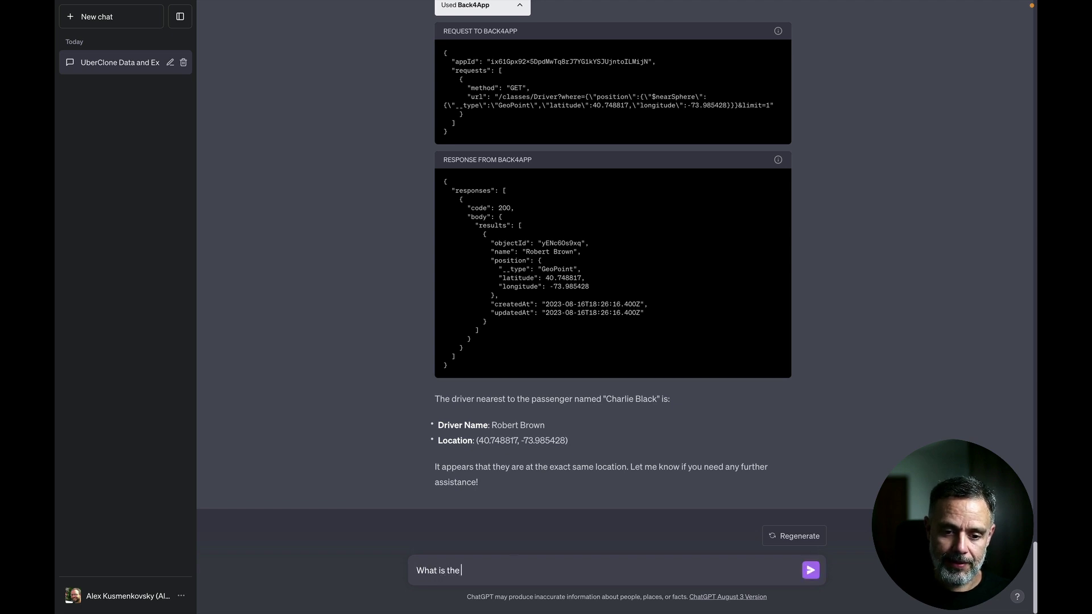
{"action": "type", "text": "price for a ride"}
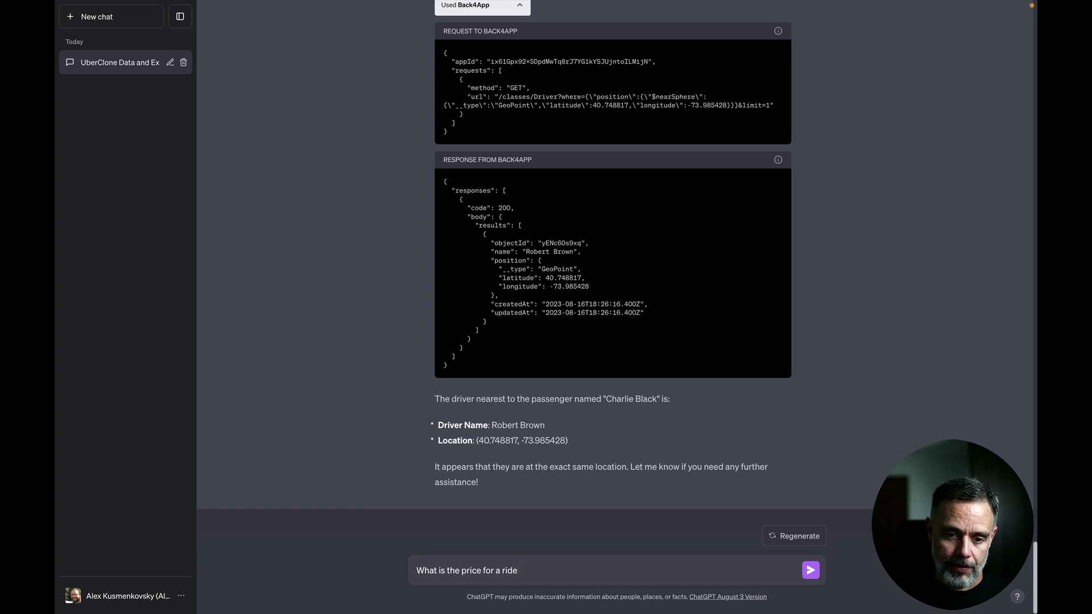
{"action": "type", "text": " from"}
{"action": "scroll", "coordinate": [871, 159], "scroll_direction": "up", "scroll_amount": 9}
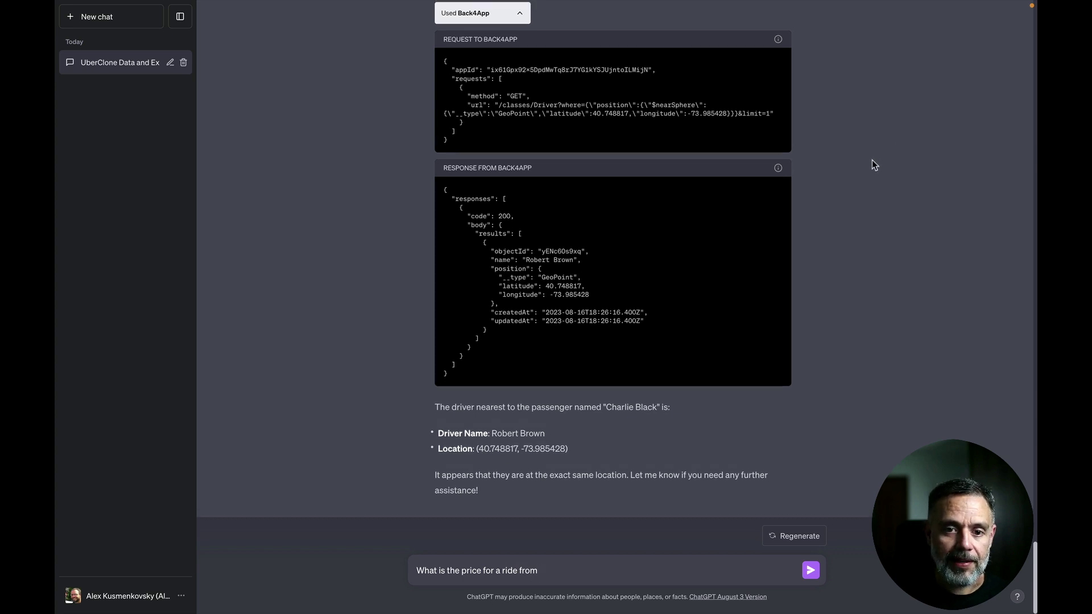
{"action": "scroll", "coordinate": [803, 176], "scroll_direction": "up", "scroll_amount": 6}
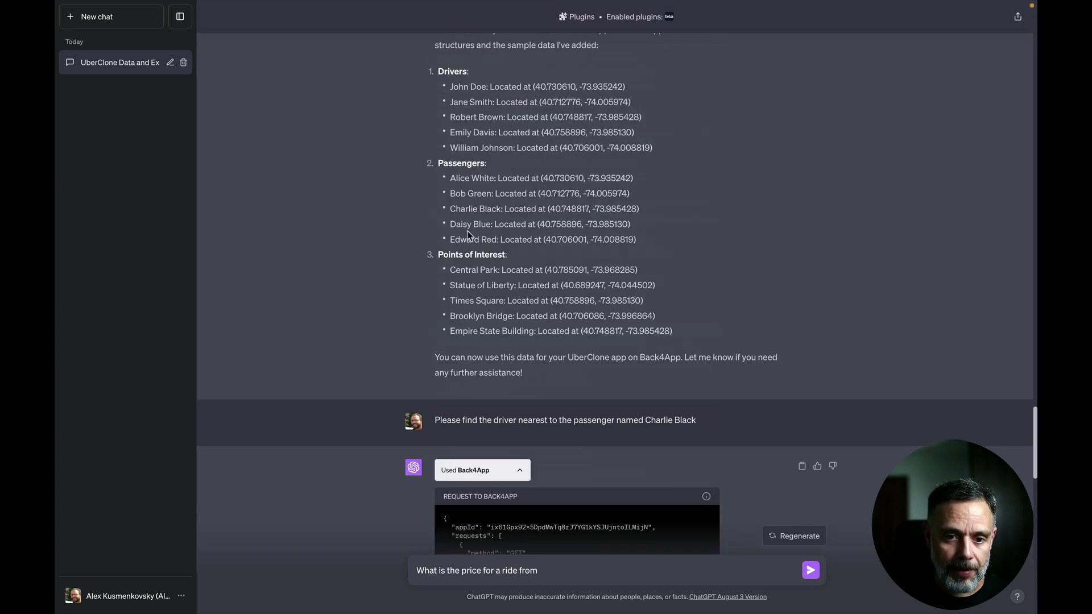
{"action": "left_click_drag", "start_coordinate": [449, 224], "coordinate": [488, 224]}
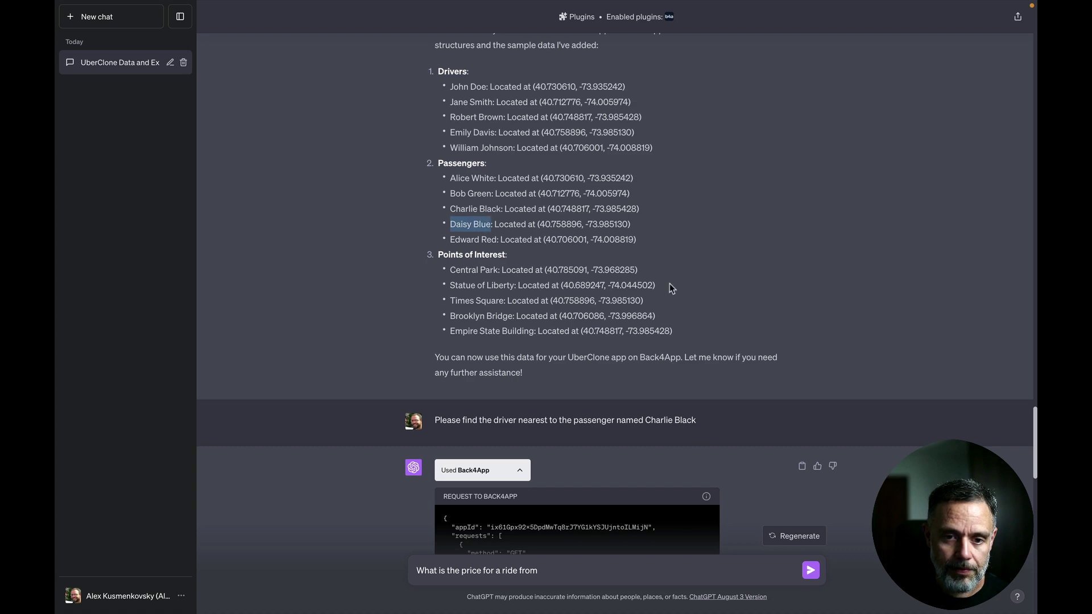
{"action": "scroll", "coordinate": [648, 383], "scroll_direction": "down", "scroll_amount": 8}
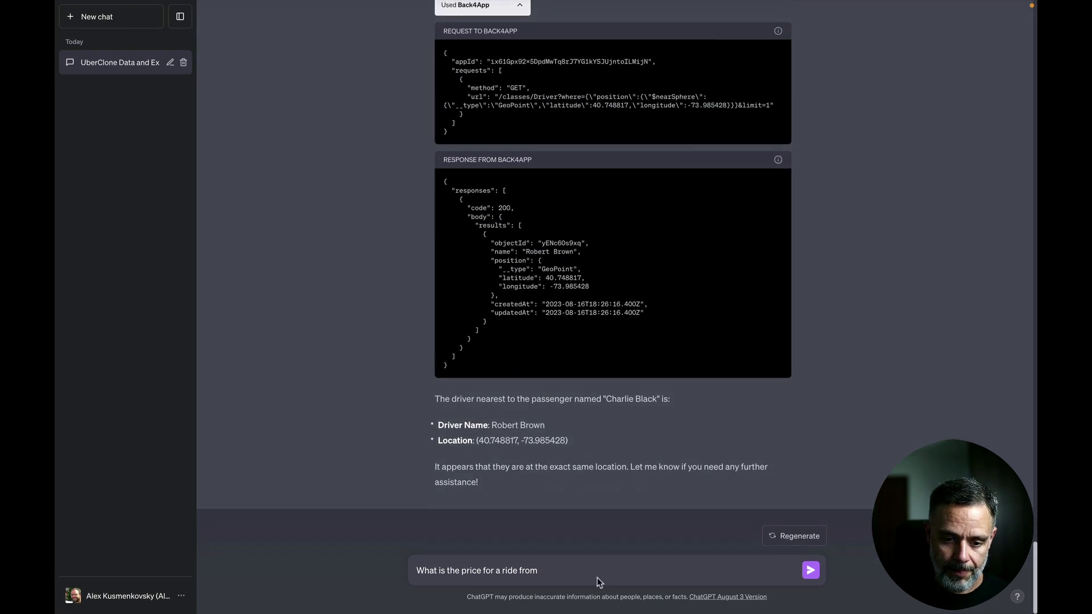
{"action": "key", "text": "ctrl+v"}
{"action": "type", "text": "'s"}
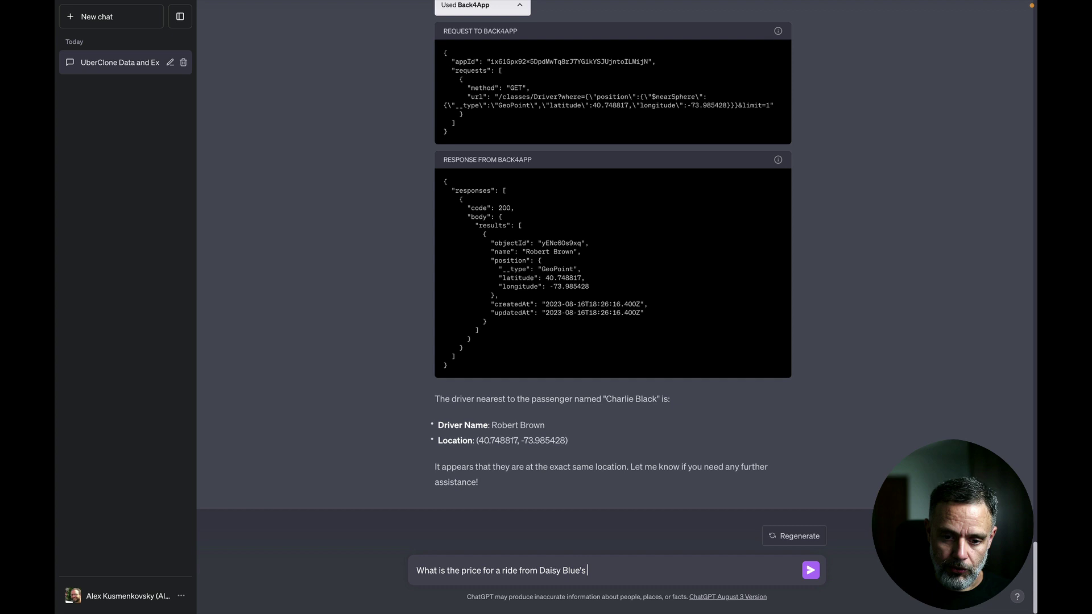
{"action": "type", "text": " position "}
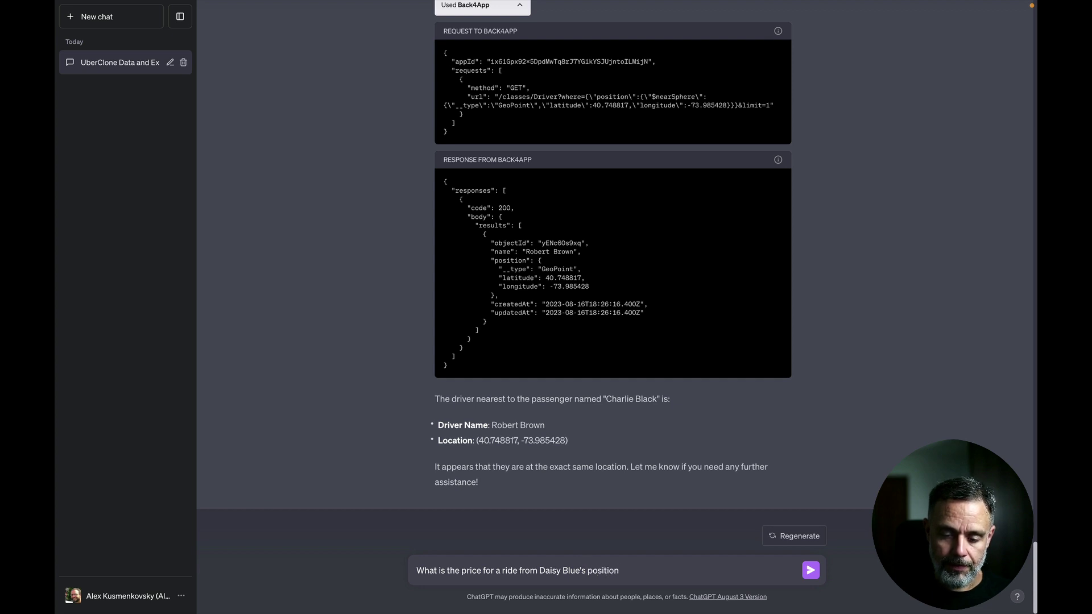
{"action": "type", "text": "u"}
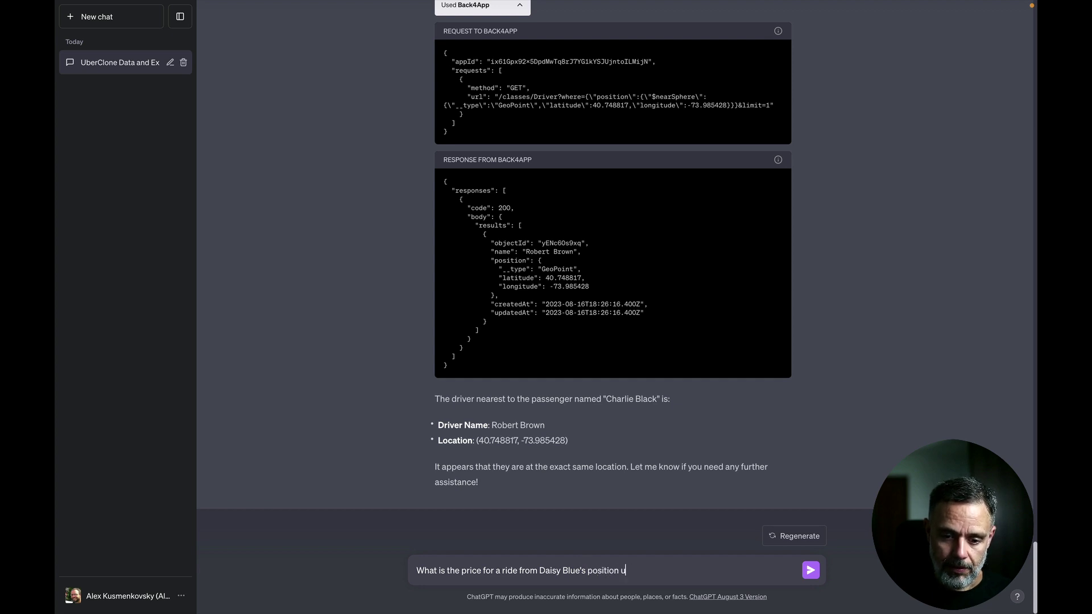
{"action": "type", "text": "p to the Statue"}
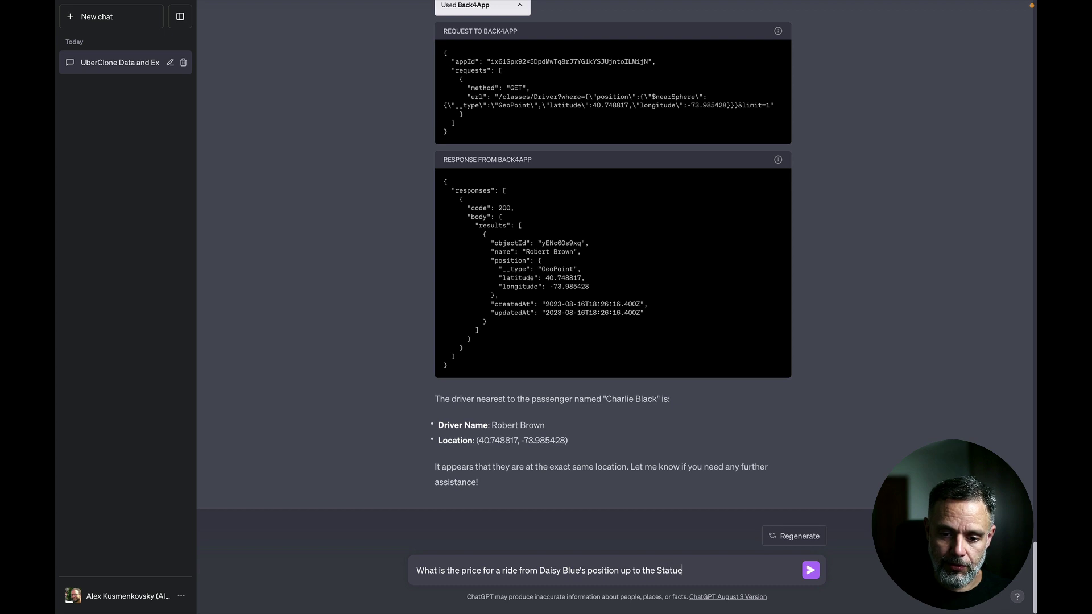
{"action": "type", "text": " of Liberty"}
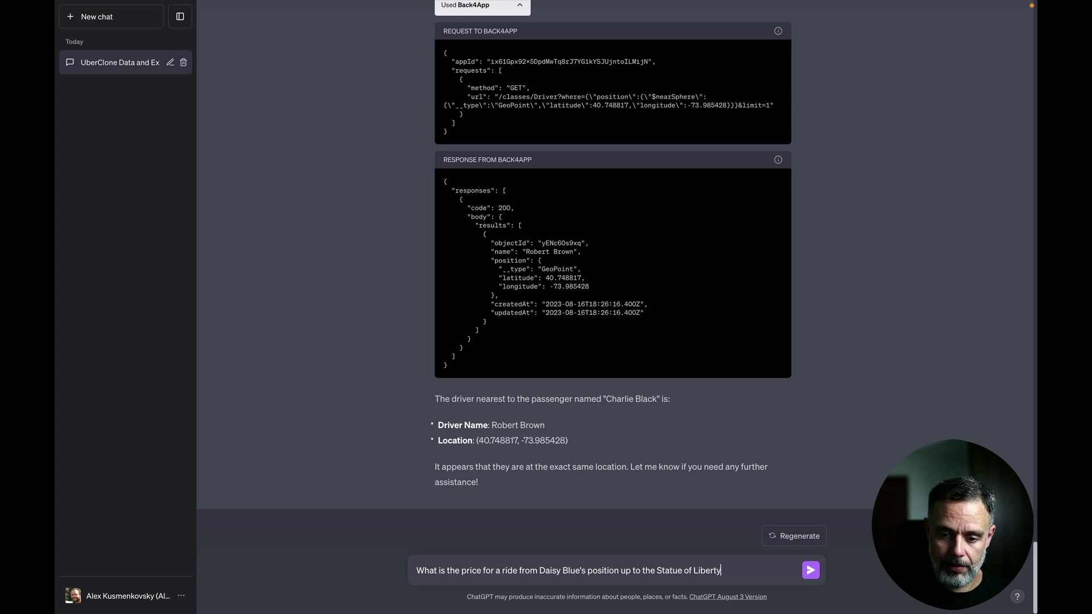
{"action": "type", "text": " consie"}
{"action": "key", "text": "BackSpace"}
{"action": "type", "text": "dering"}
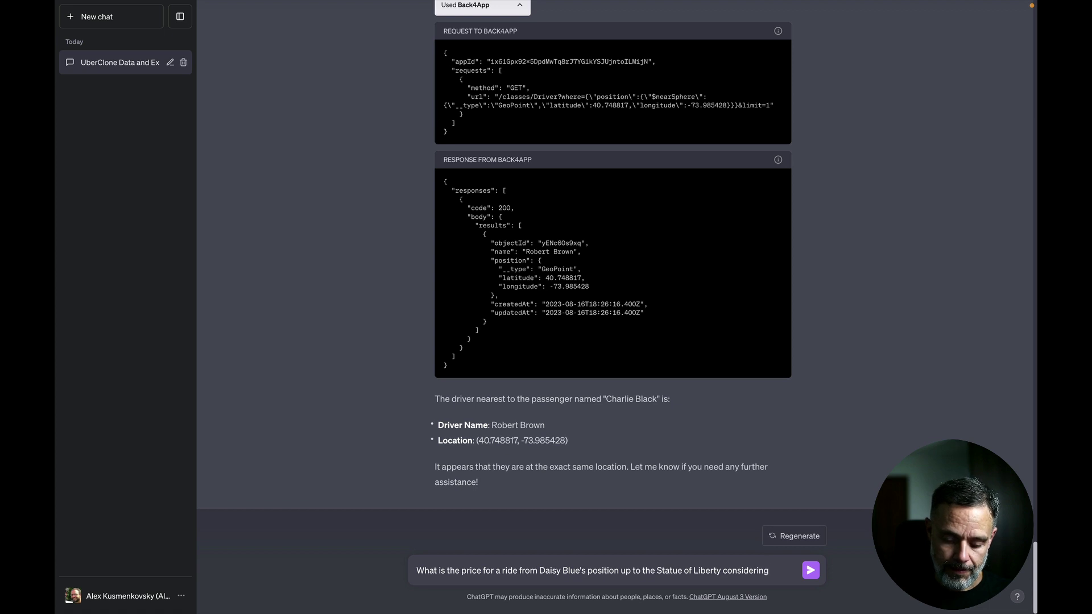
{"action": "type", "text": " that a mile"}
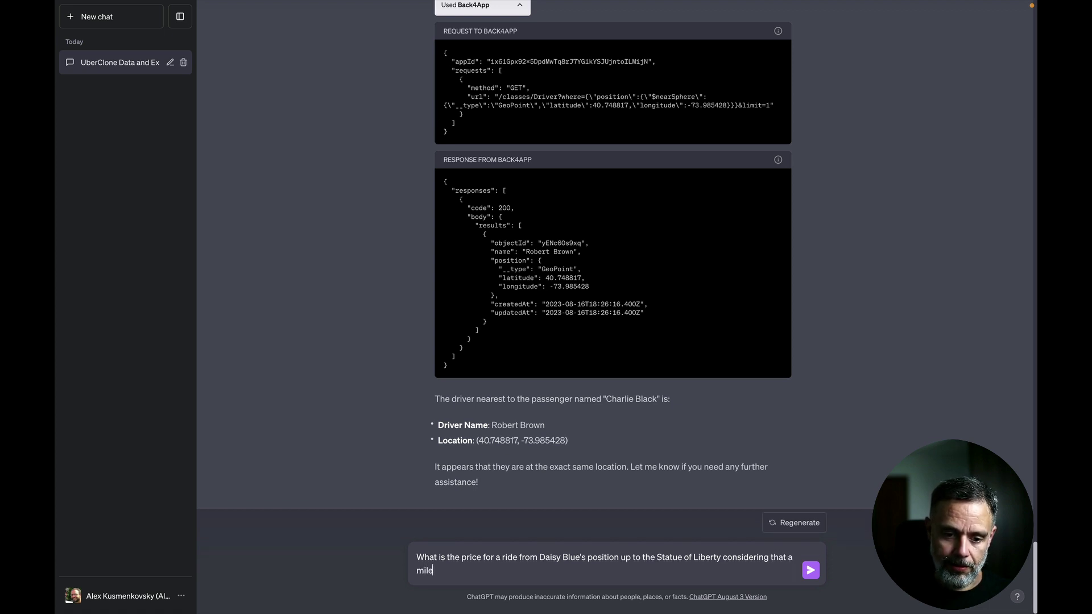
{"action": "type", "text": " would cost"}
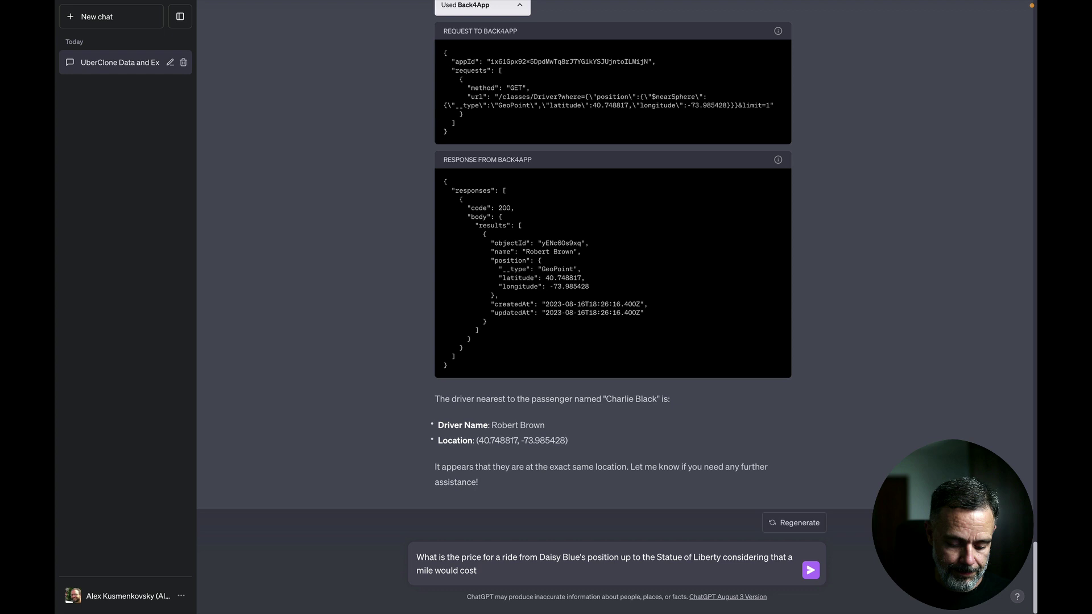
{"action": "type", "text": " 1 dollar"}
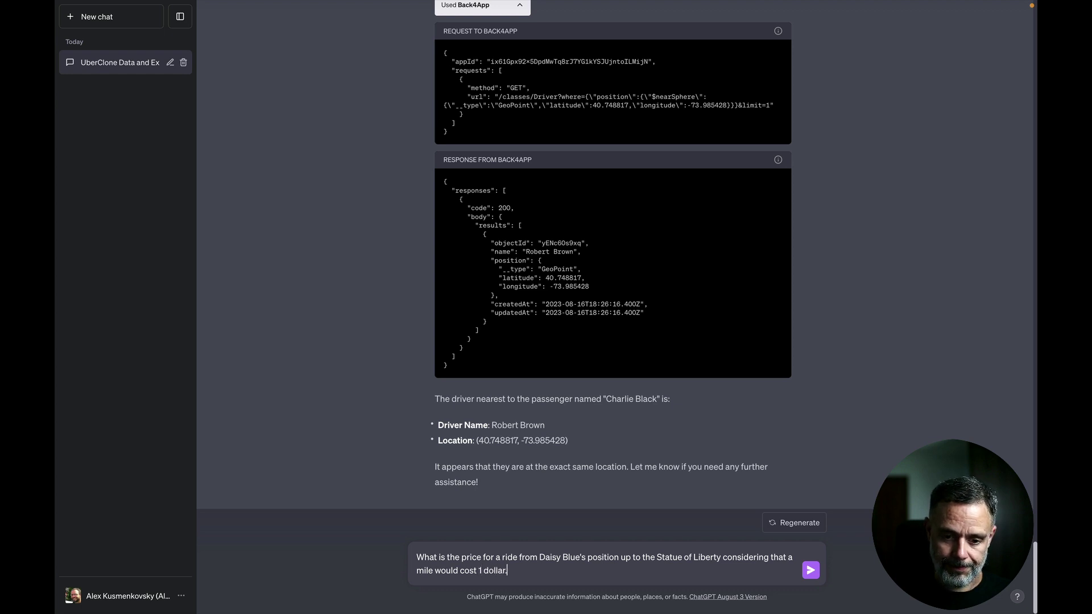
{"action": "type", "text": "?"}
{"action": "key", "text": "Return"}
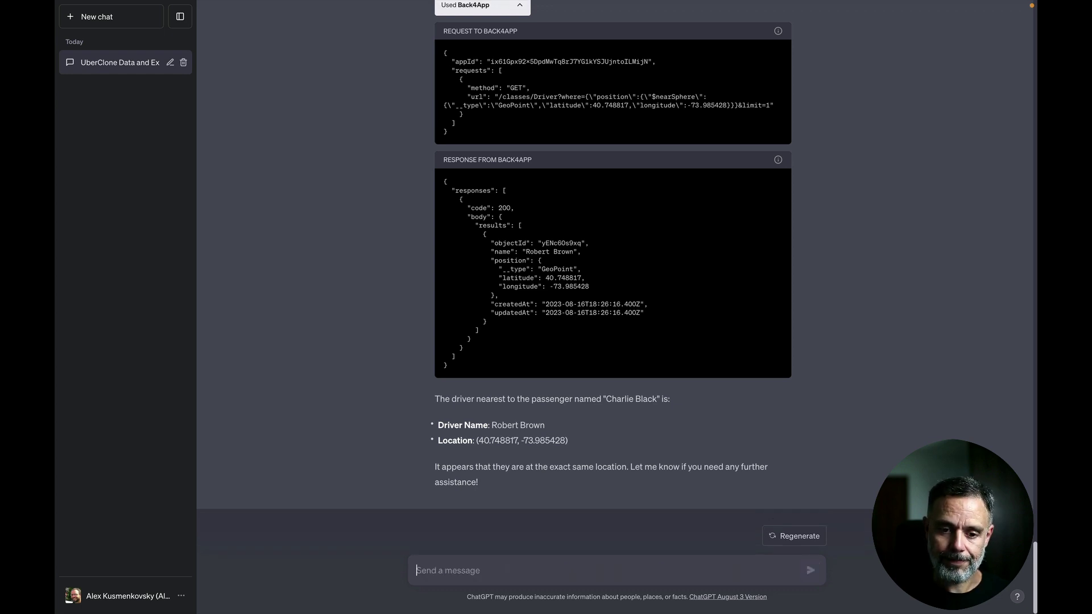